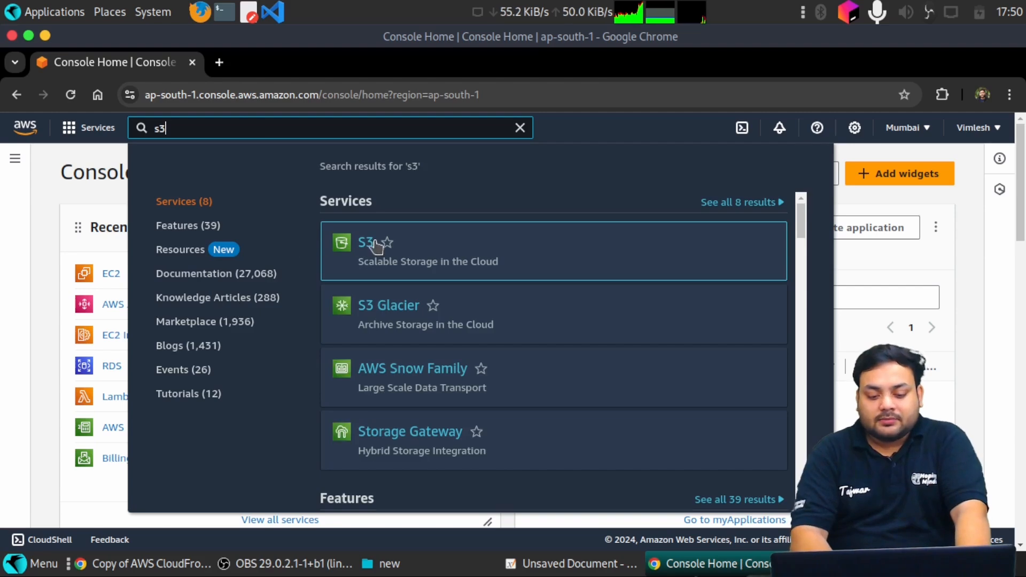
Open the S3 service from the search results to reach the general purpose bucket list.
mouse_move(357, 247)
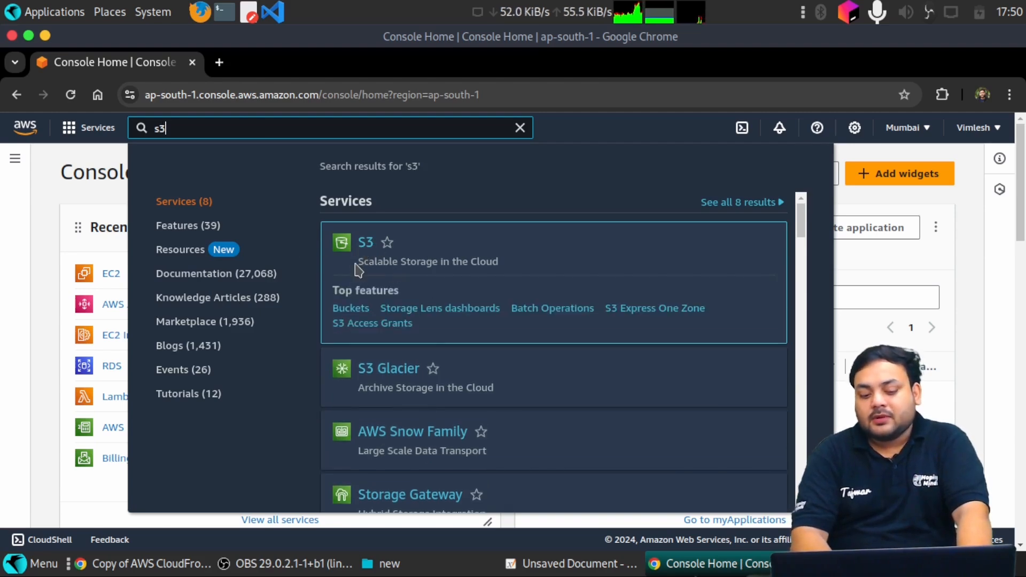
click(366, 246)
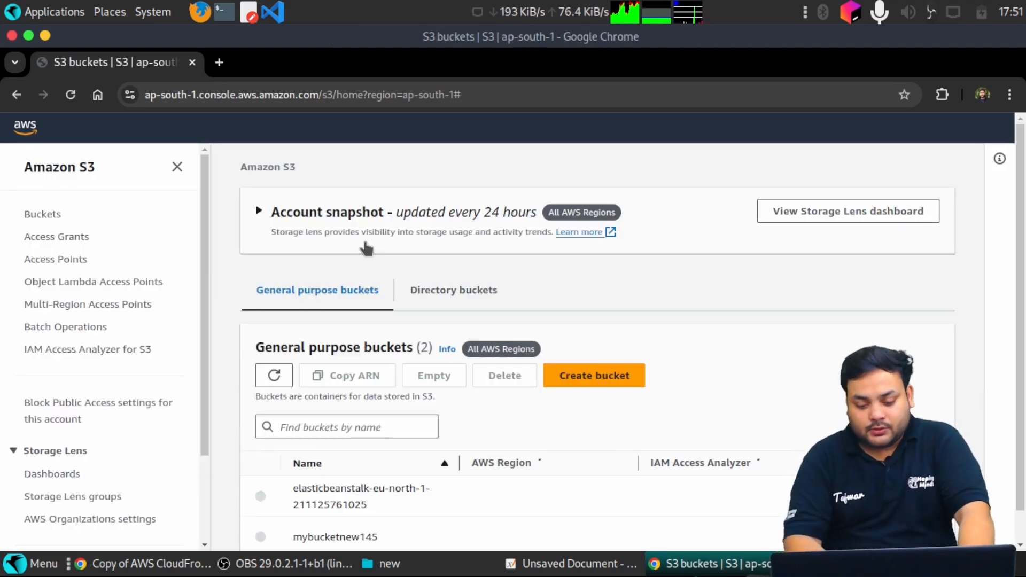
scroll(720, 354, down, 1)
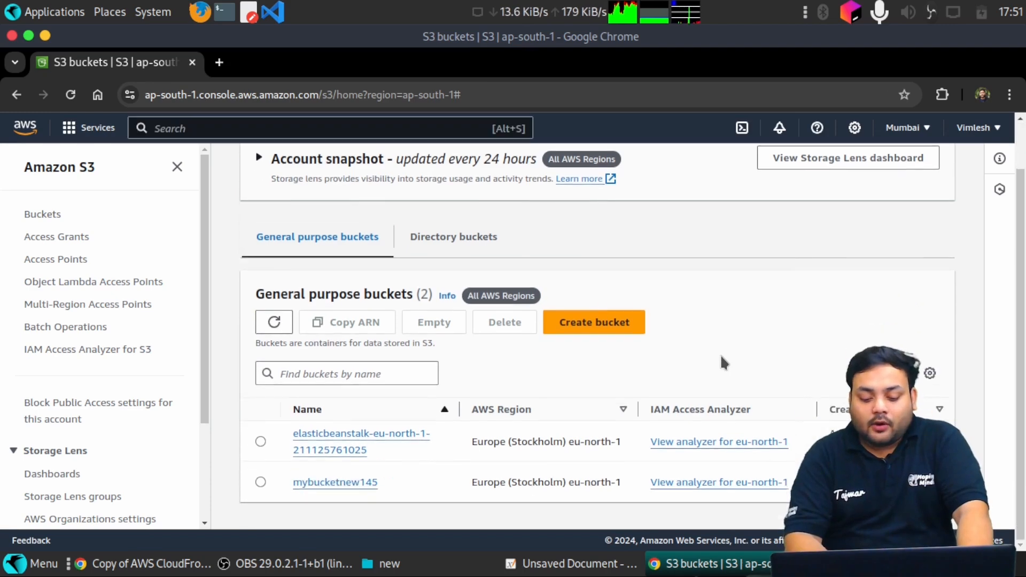
click(262, 440)
scroll(691, 339, up, 1)
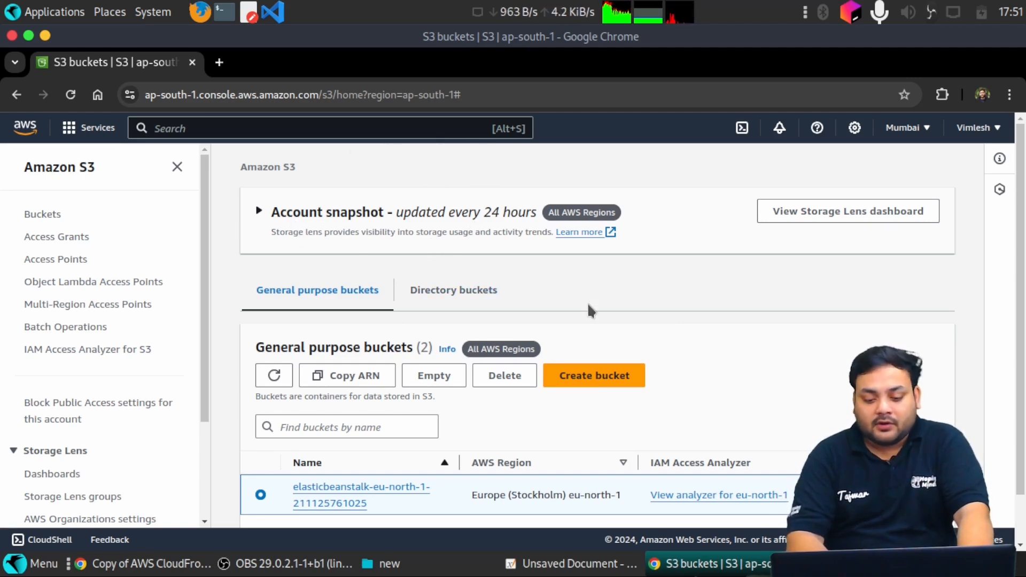
scroll(488, 309, down, 1)
scroll(606, 229, up, 1)
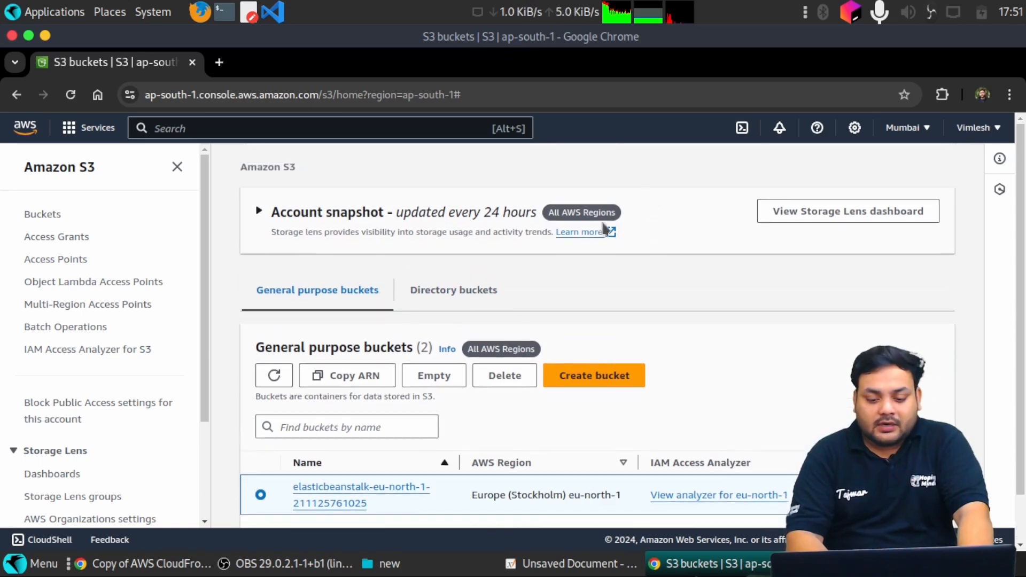
Start creating a new S3 bucket in the Mumbai region and name it hopingmindsbucket.
scroll(522, 321, down, 1)
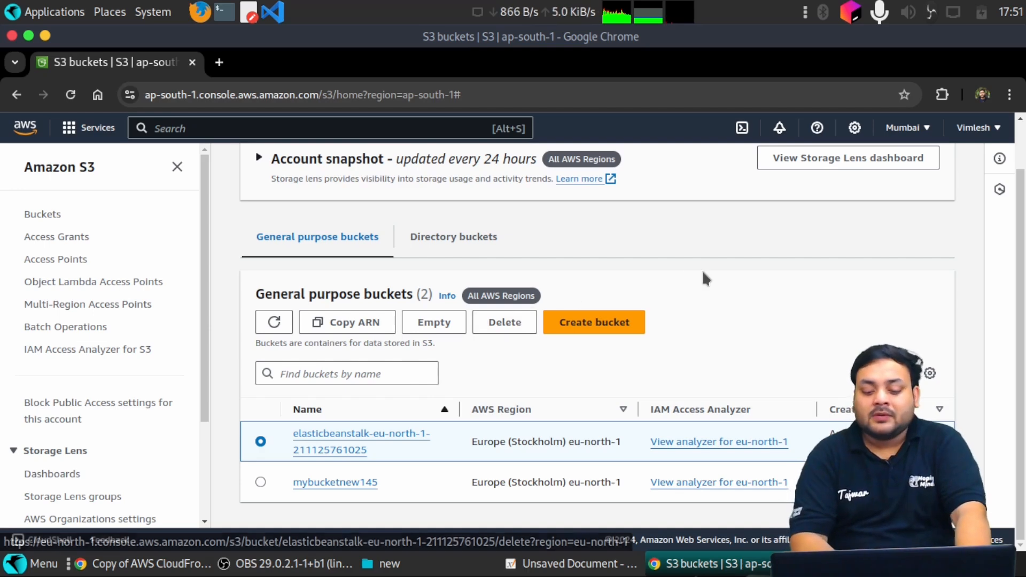
click(623, 332)
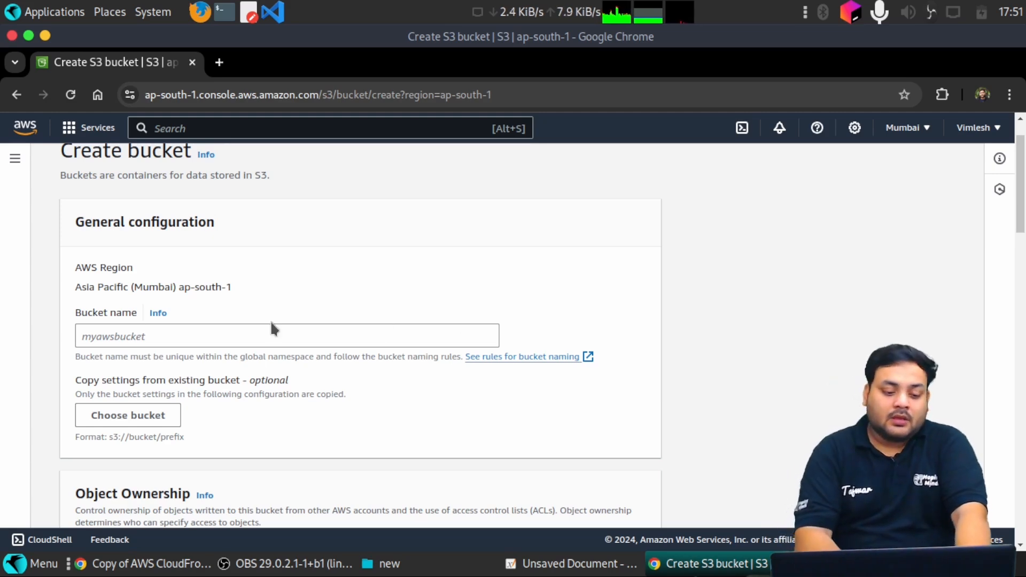
click(213, 333)
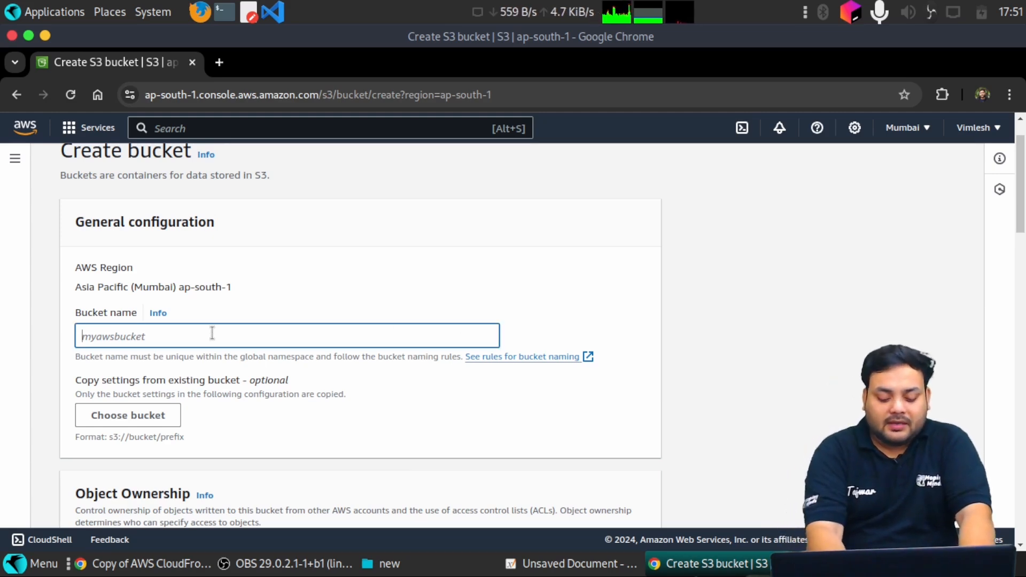
text(ho)
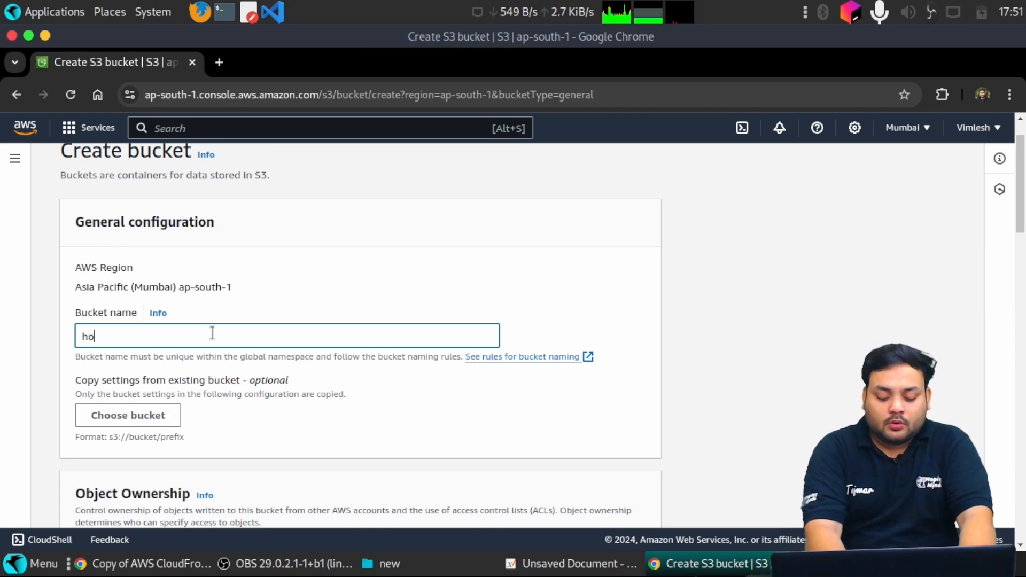
text(pingmind)
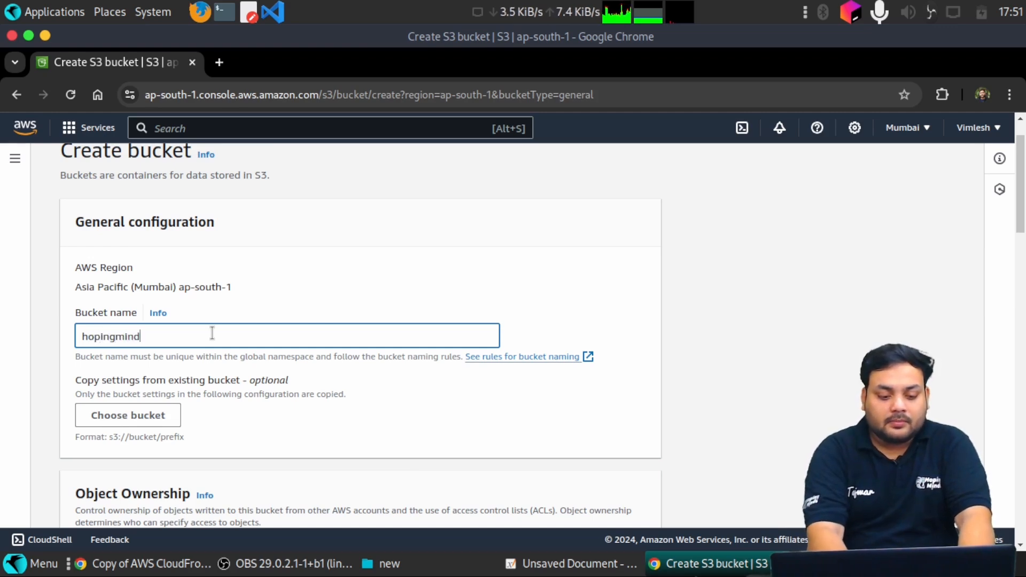
text(sbucket)
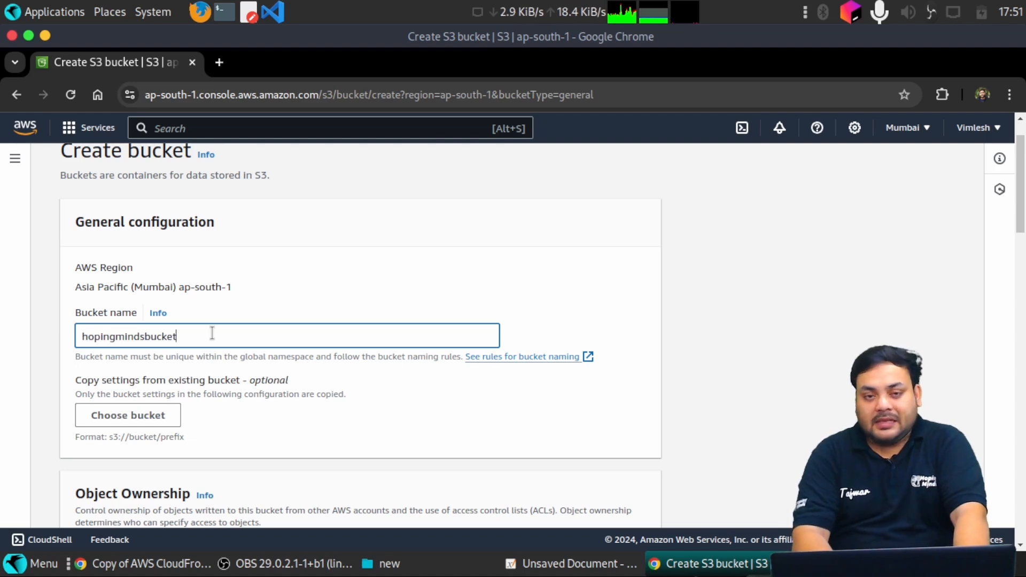
Set the new bucket's Object Ownership to ACLs enabled.
scroll(348, 324, down, 1)
scroll(348, 324, down, 2)
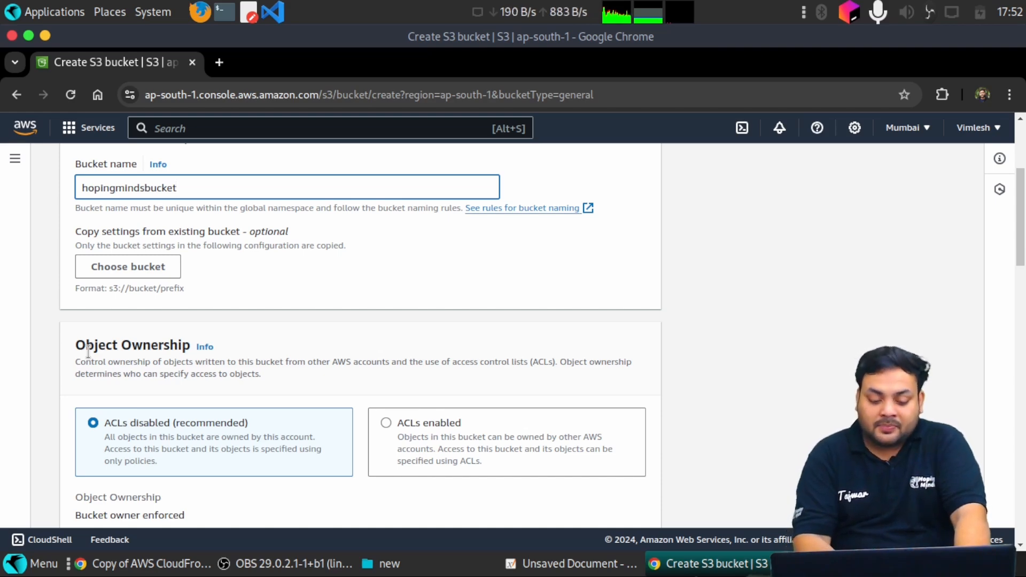
click(444, 406)
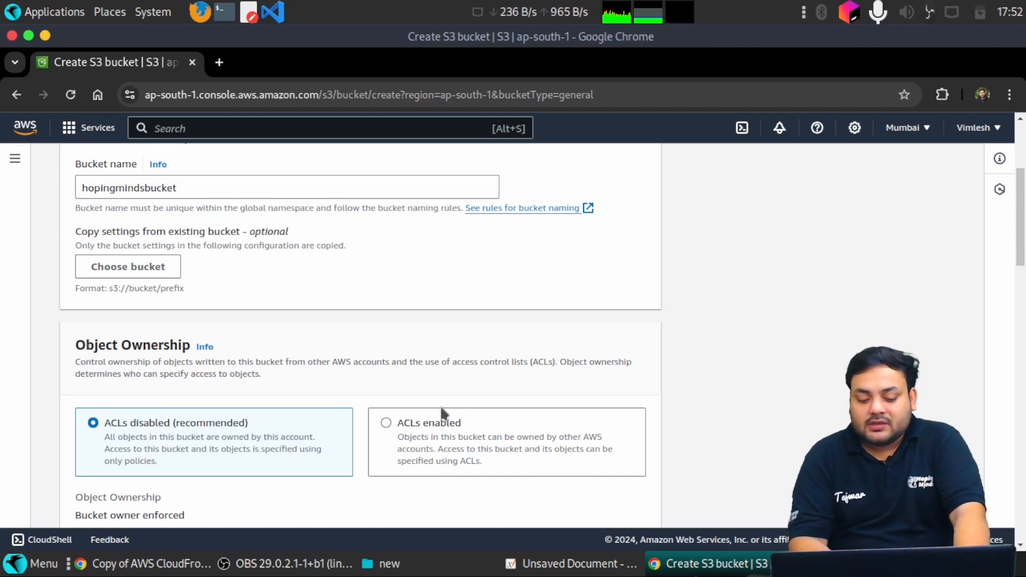
click(385, 421)
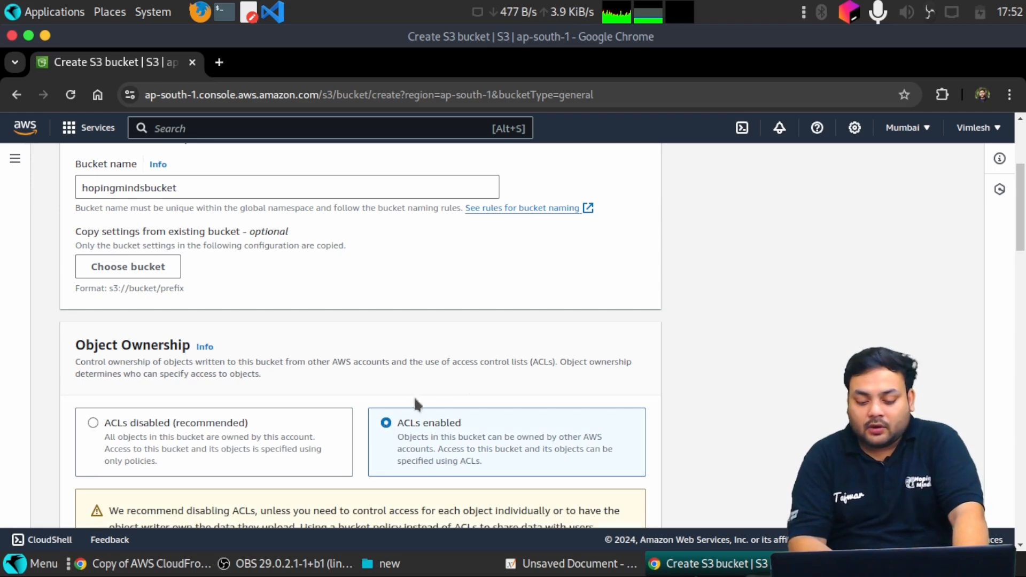
Turn off Block all public access in the new bucket's public access settings.
scroll(466, 377, down, 1)
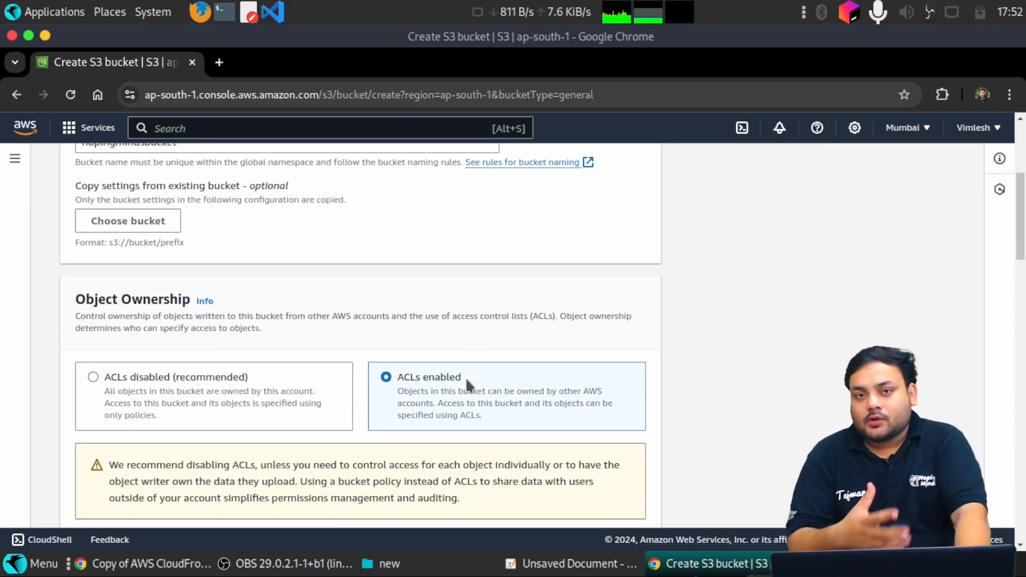
scroll(466, 378, down, 1)
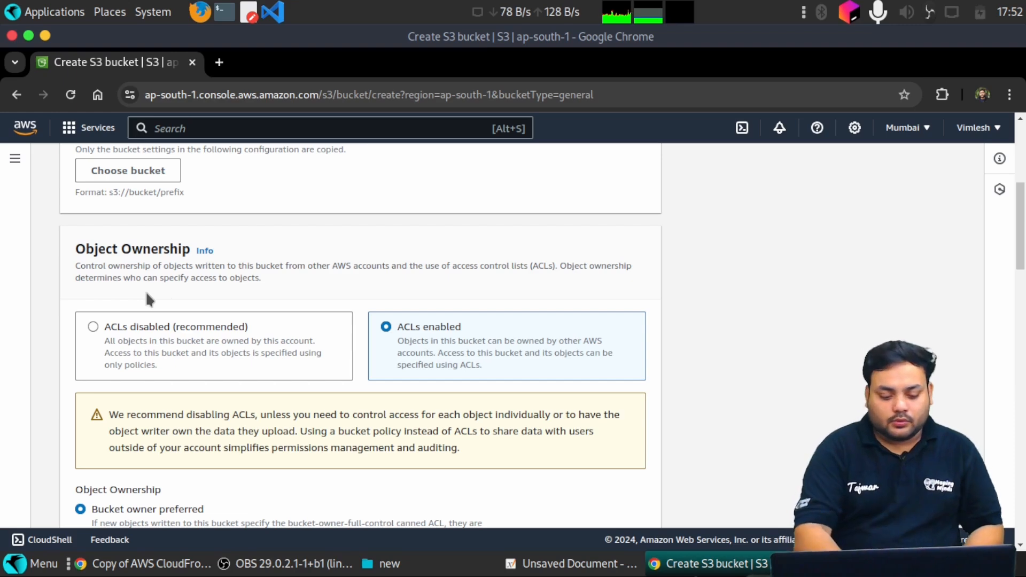
scroll(340, 367, down, 2)
scroll(404, 348, down, 4)
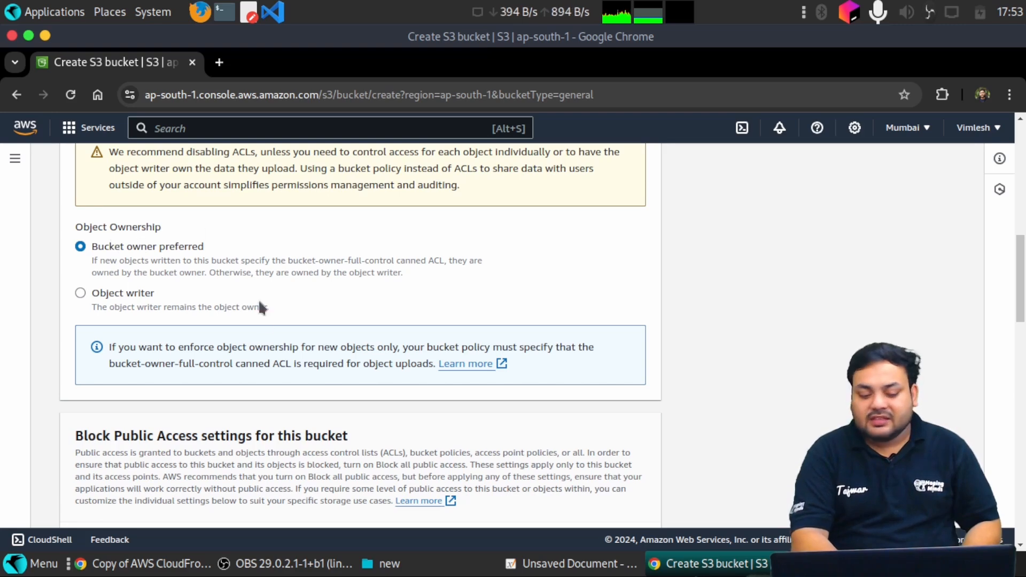
scroll(267, 329, down, 4)
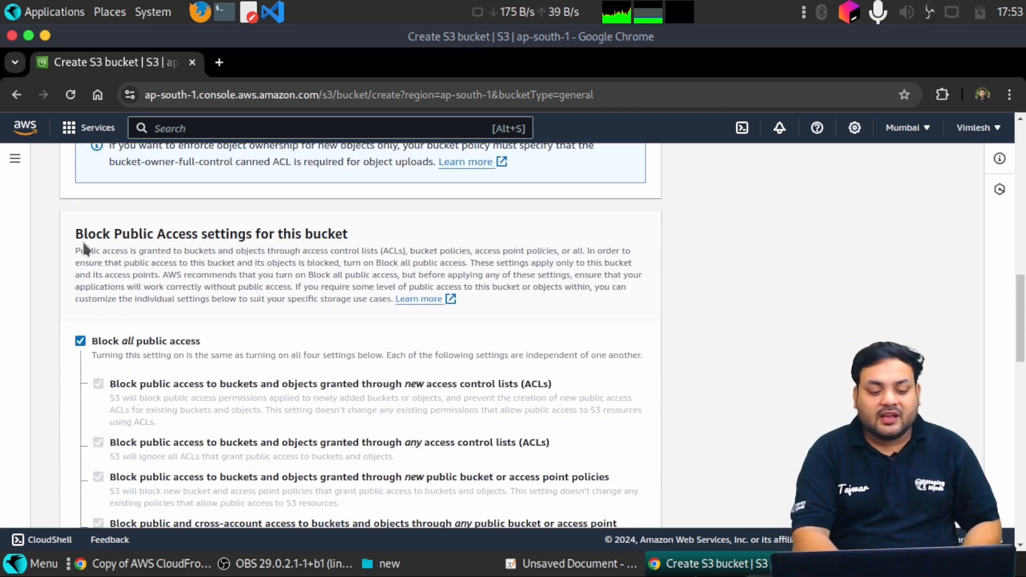
drag(75, 235, 377, 242)
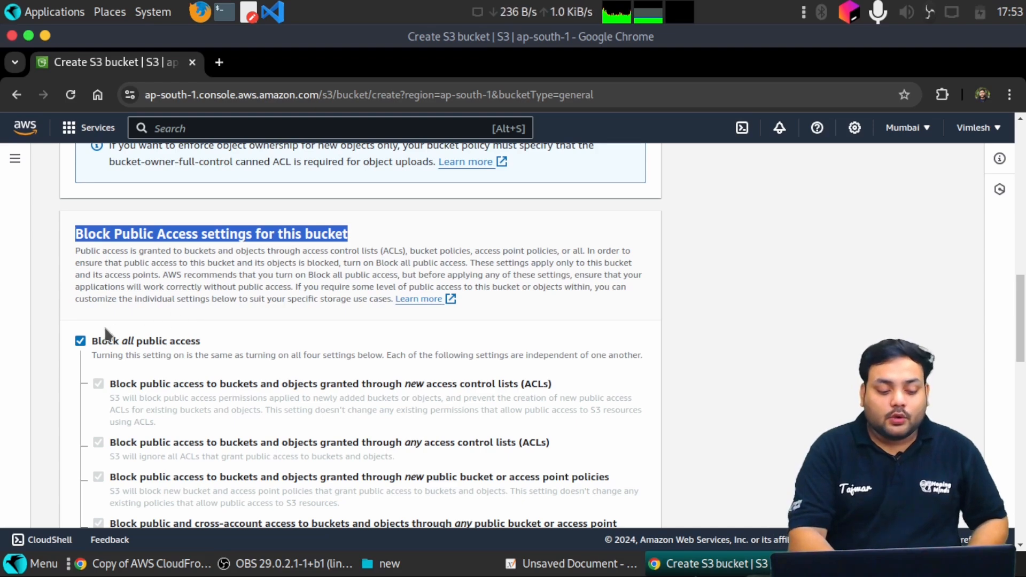
click(80, 340)
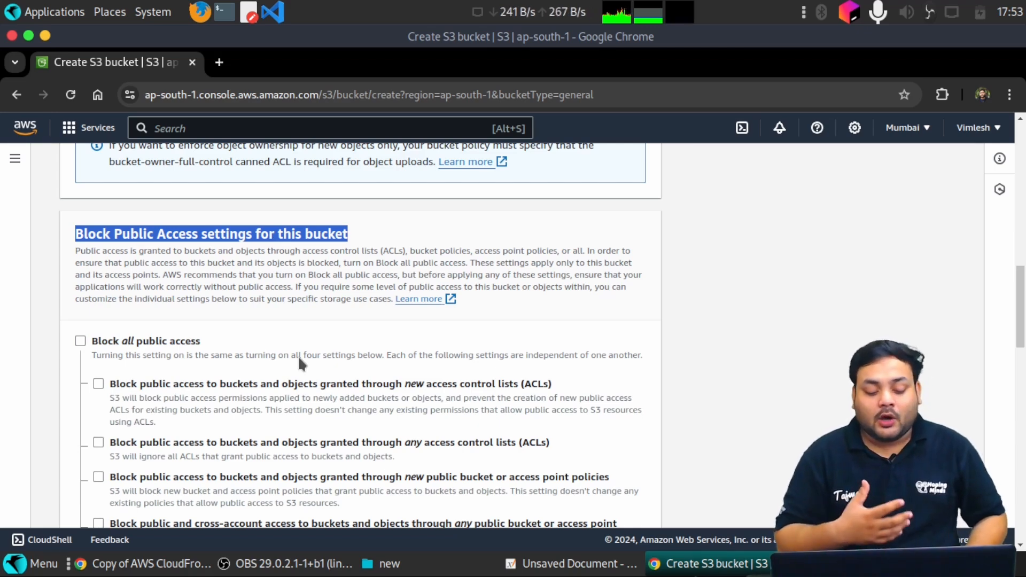
Review the public access warning and the bucket versioning, tags, default encryption and bucket key settings of the new bucket.
scroll(299, 364, down, 3)
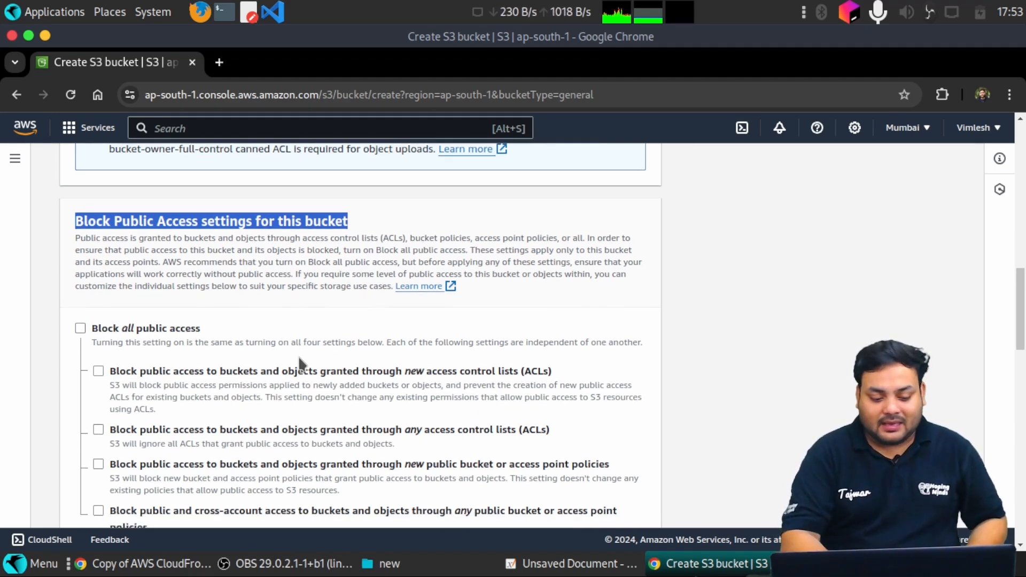
scroll(187, 288, down, 5)
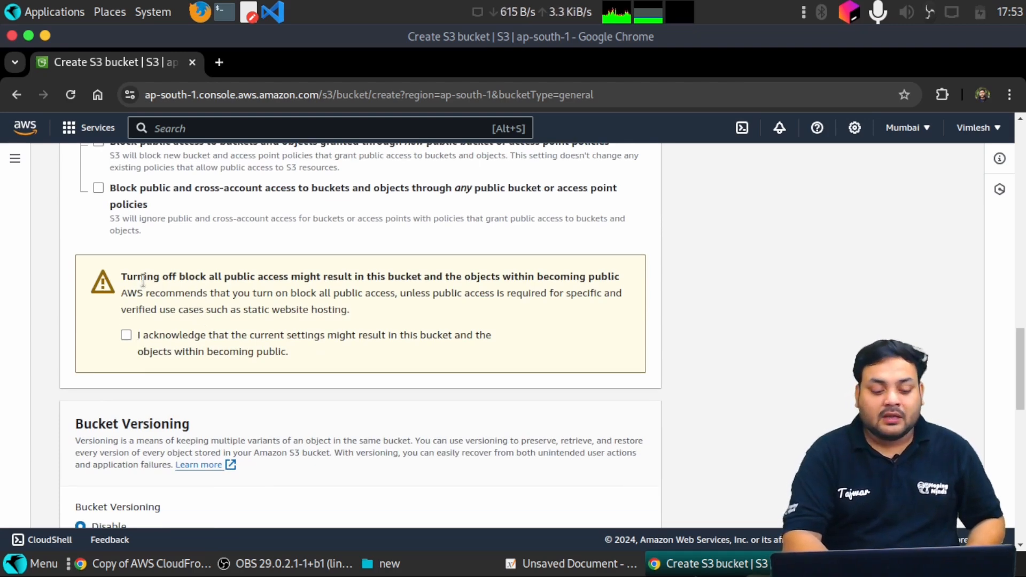
drag(127, 277, 293, 293)
click(310, 294)
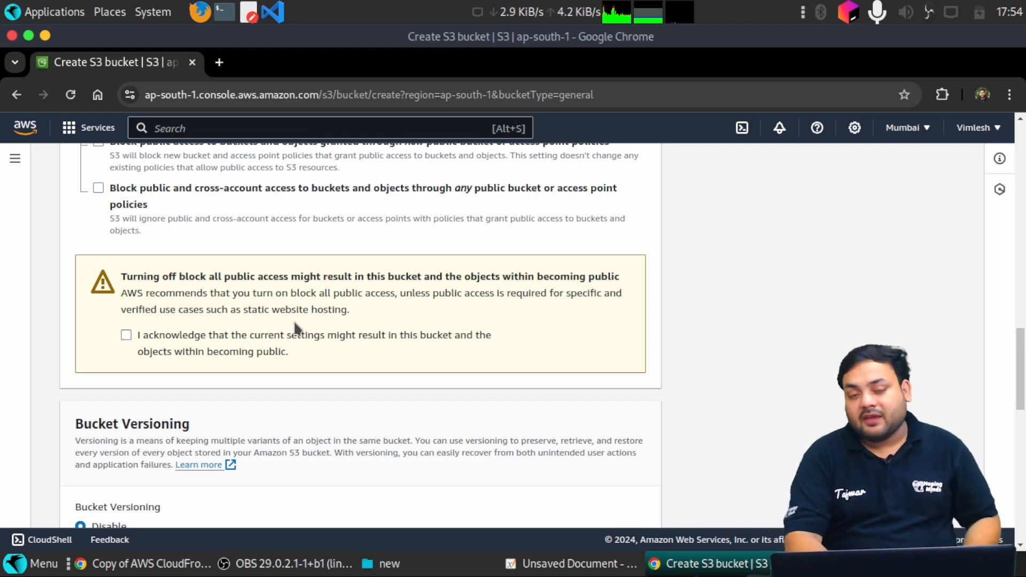
scroll(296, 327, down, 3)
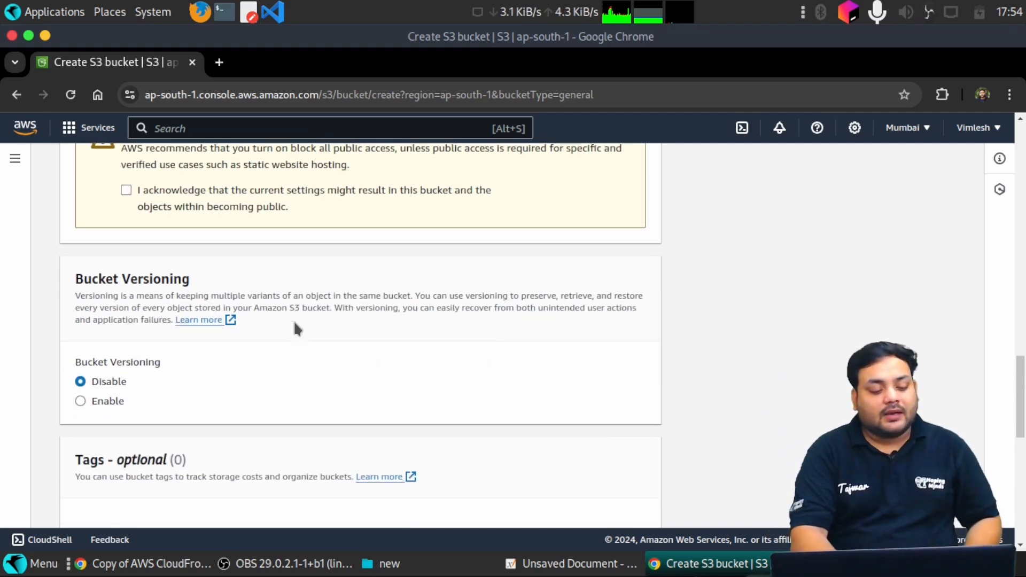
drag(78, 292, 202, 296)
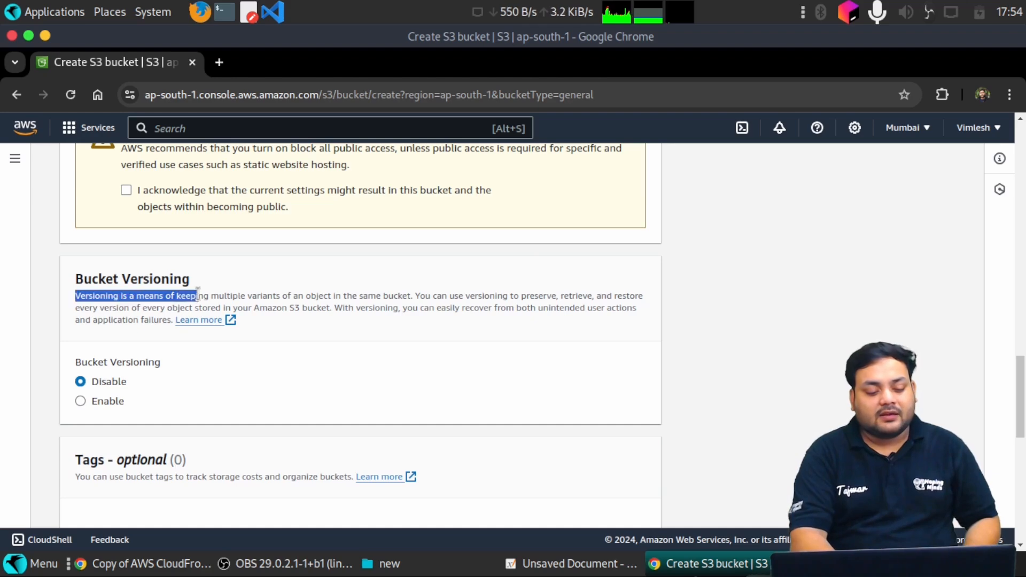
click(43, 264)
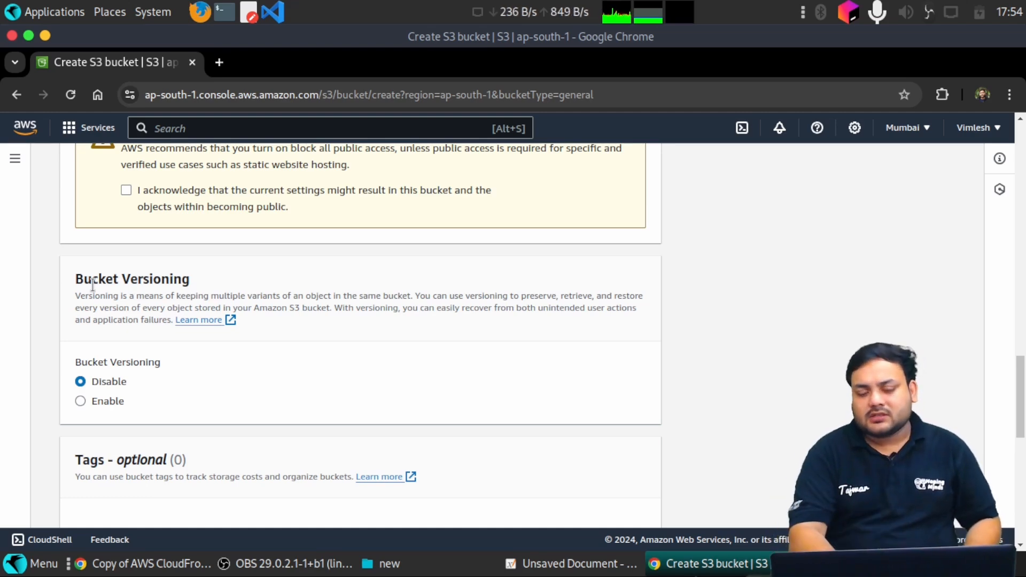
scroll(48, 350, down, 1)
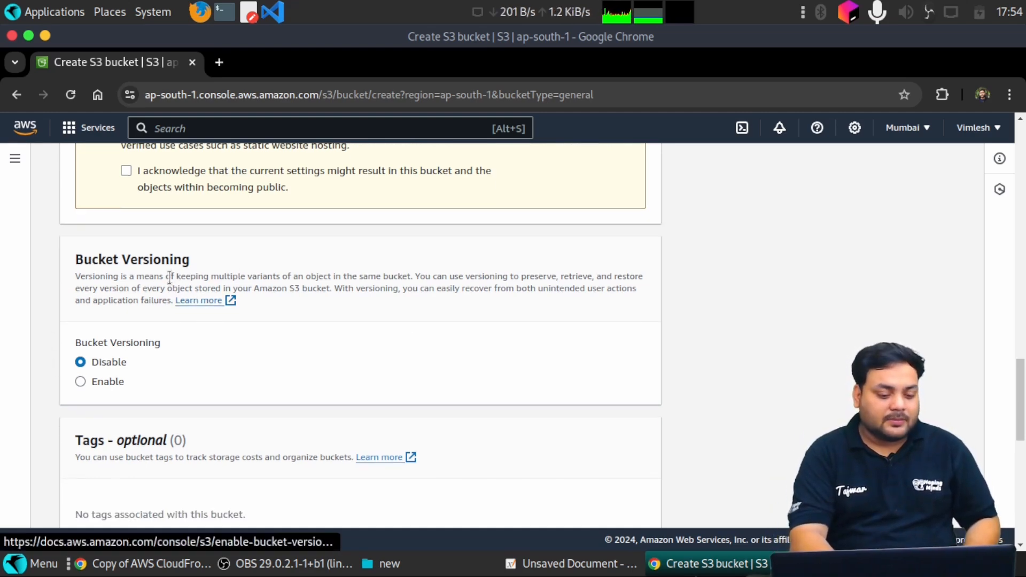
scroll(311, 365, down, 2)
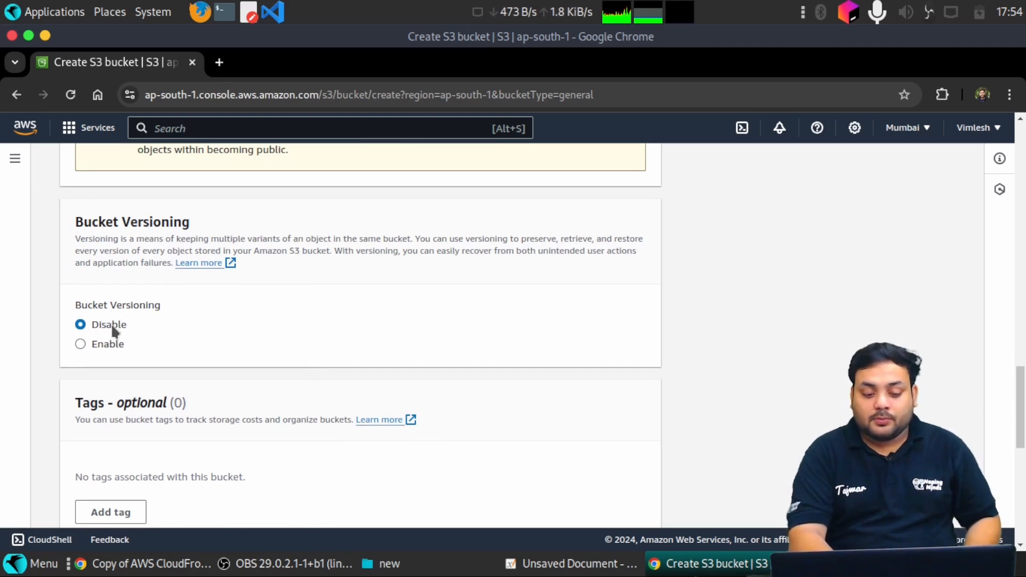
scroll(281, 298, down, 2)
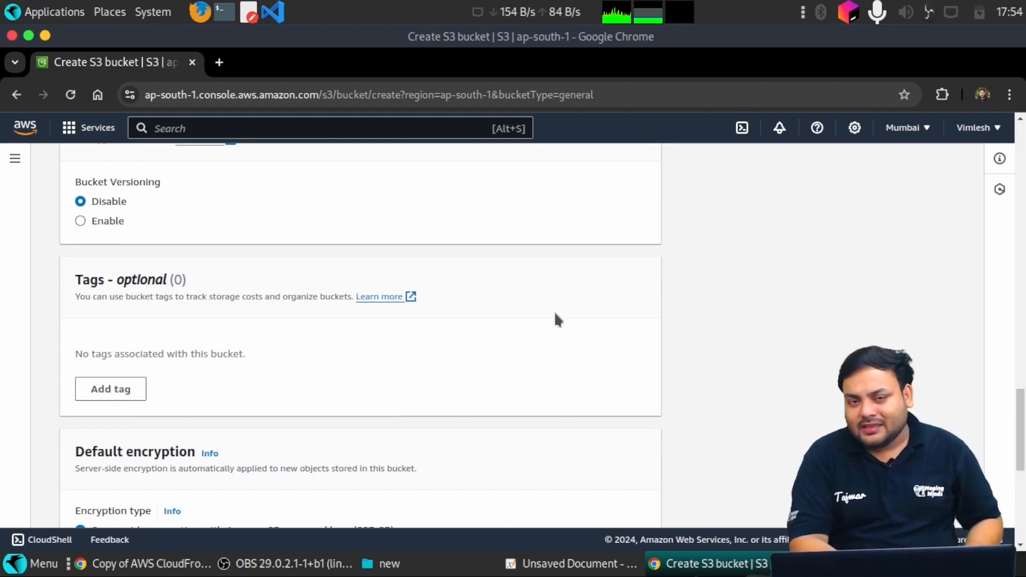
scroll(538, 332, down, 5)
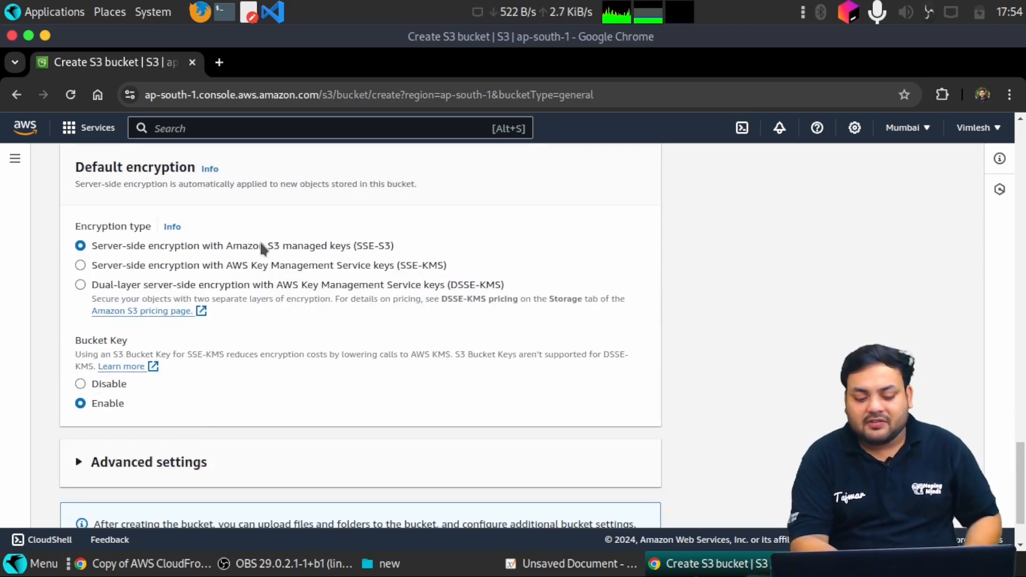
scroll(287, 420, down, 2)
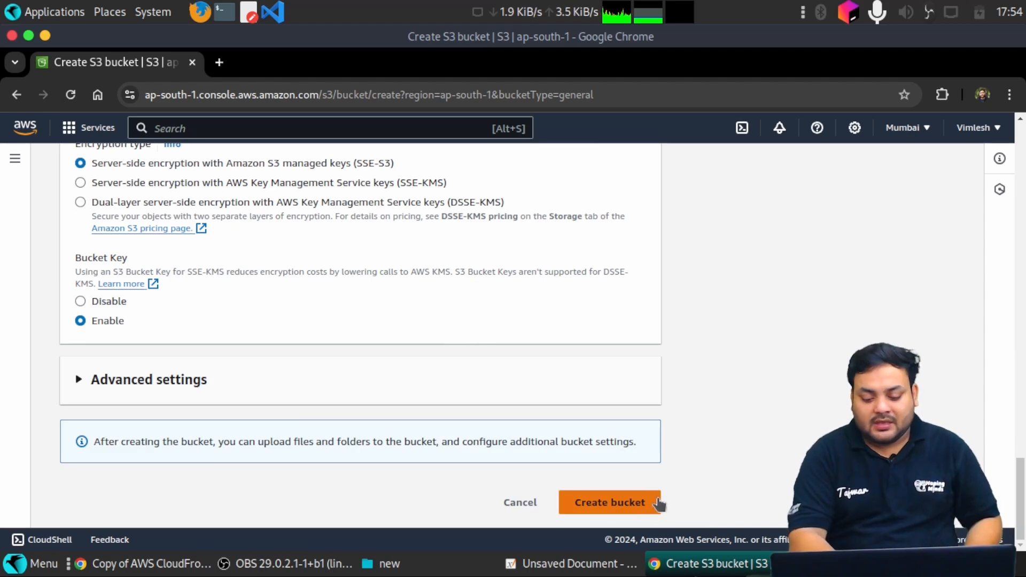
Acknowledge that the current settings might make the bucket and its objects public, and create the bucket.
click(641, 511)
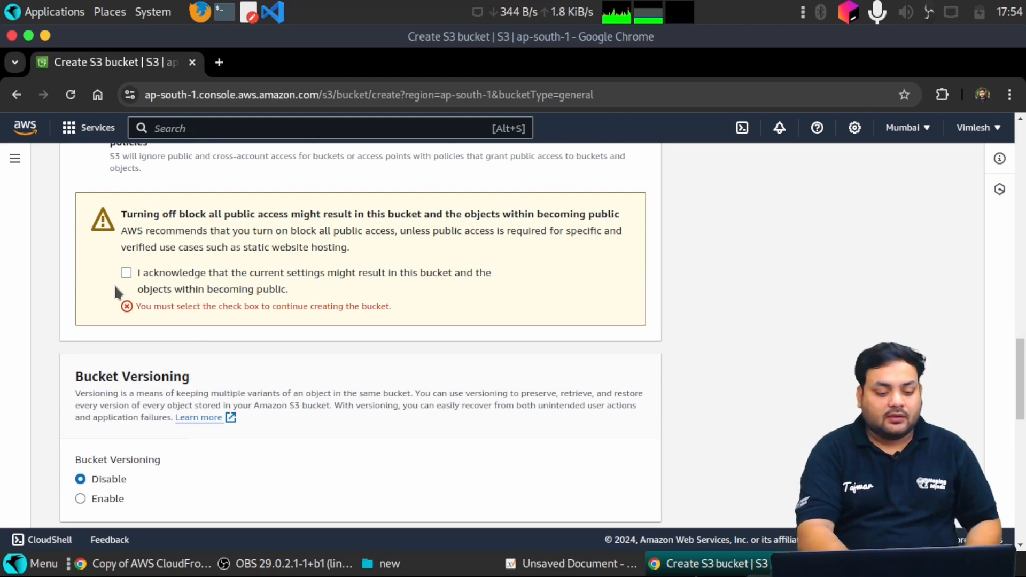
click(126, 279)
scroll(358, 302, down, 10)
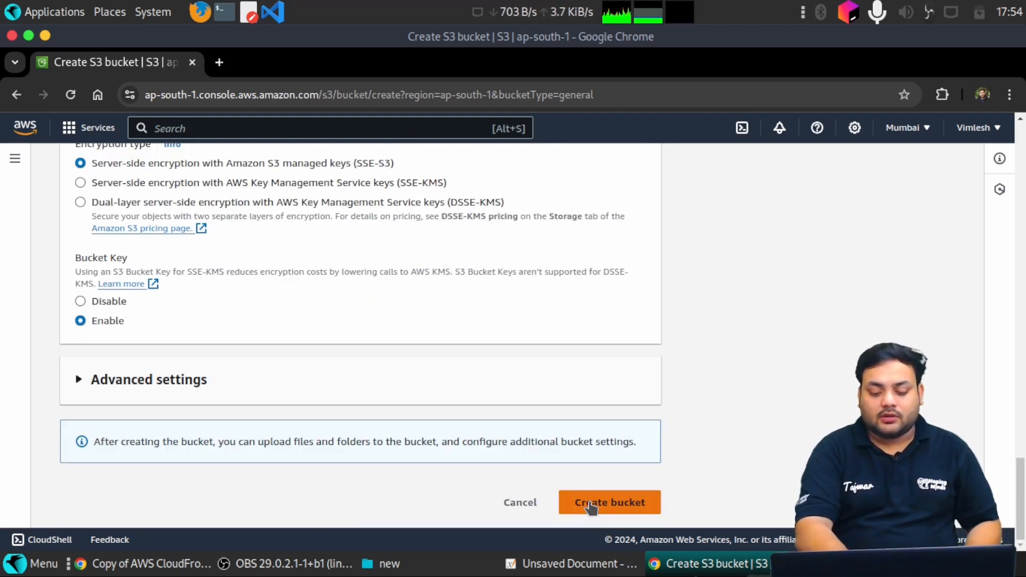
click(590, 503)
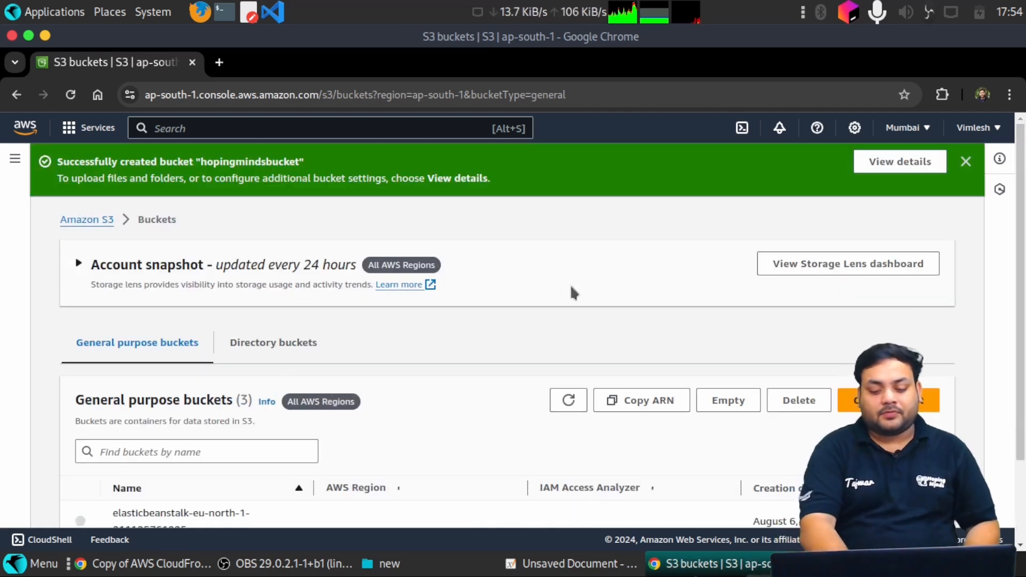
scroll(562, 303, down, 2)
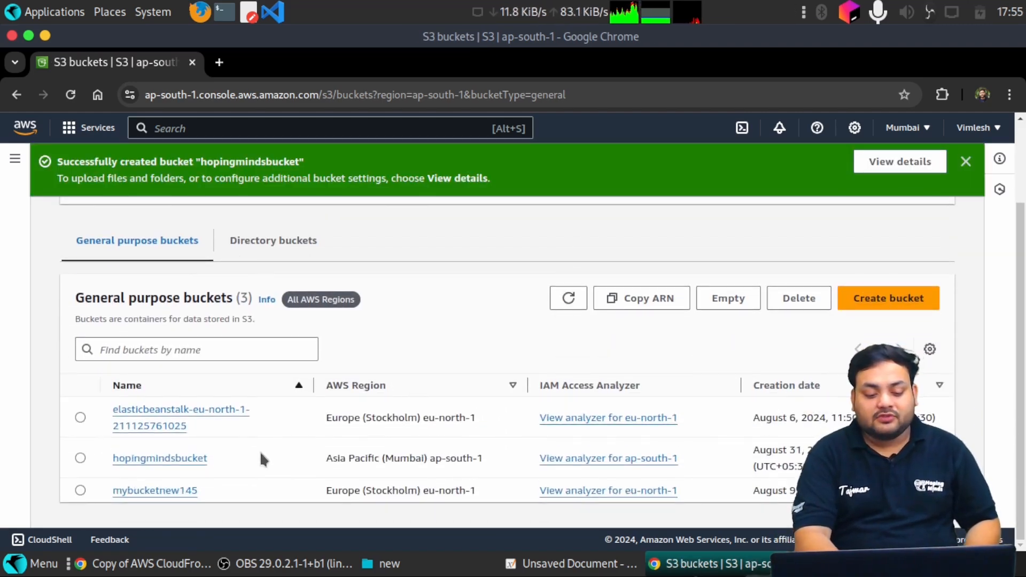
Open the newly created hopingmindsbucket from the general purpose buckets list.
click(150, 461)
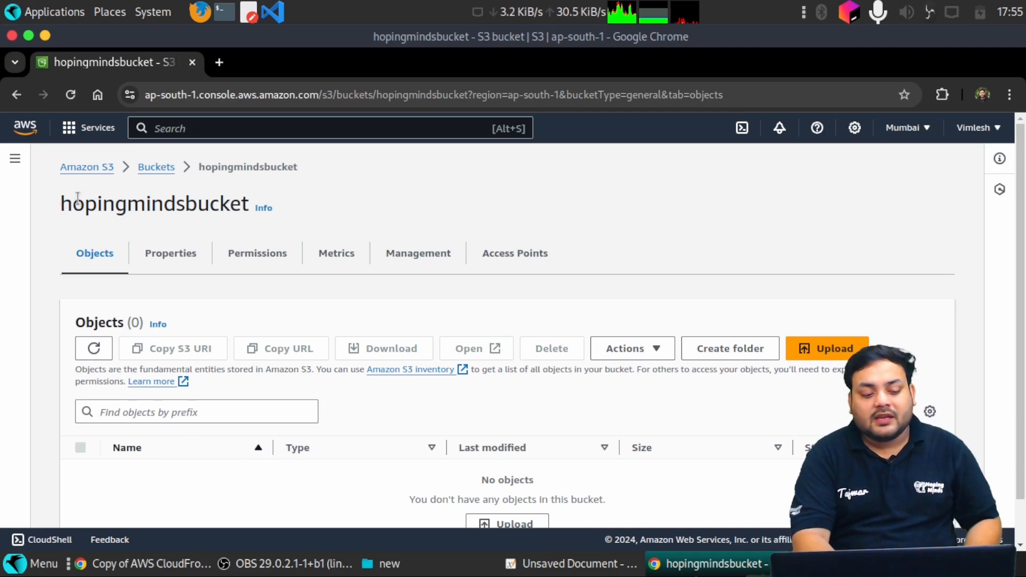
drag(59, 204, 225, 204)
click(168, 282)
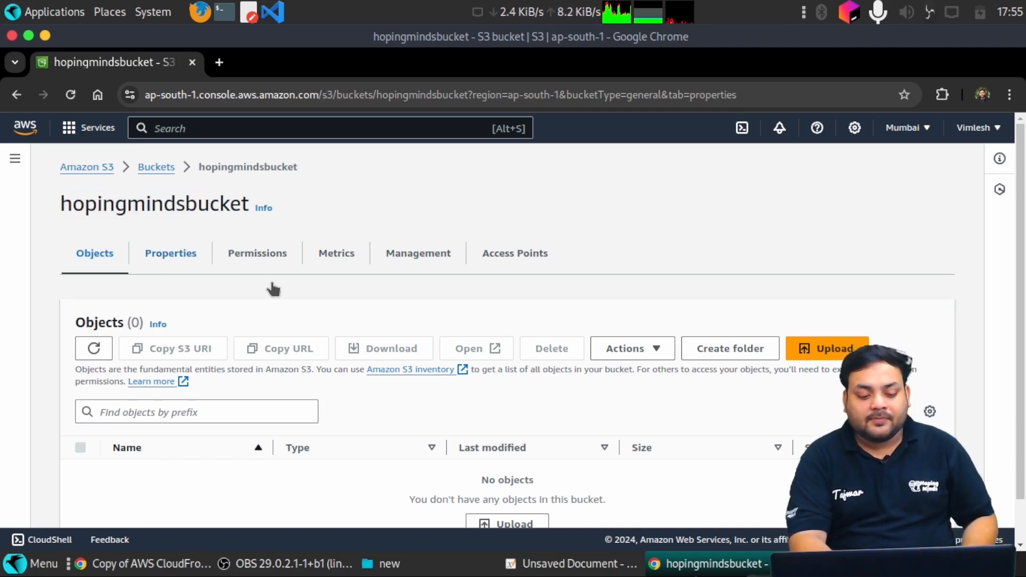
Examine the bucket's properties, including the region, Amazon Resource Name and creation date in the bucket overview.
click(200, 262)
scroll(110, 281, down, 2)
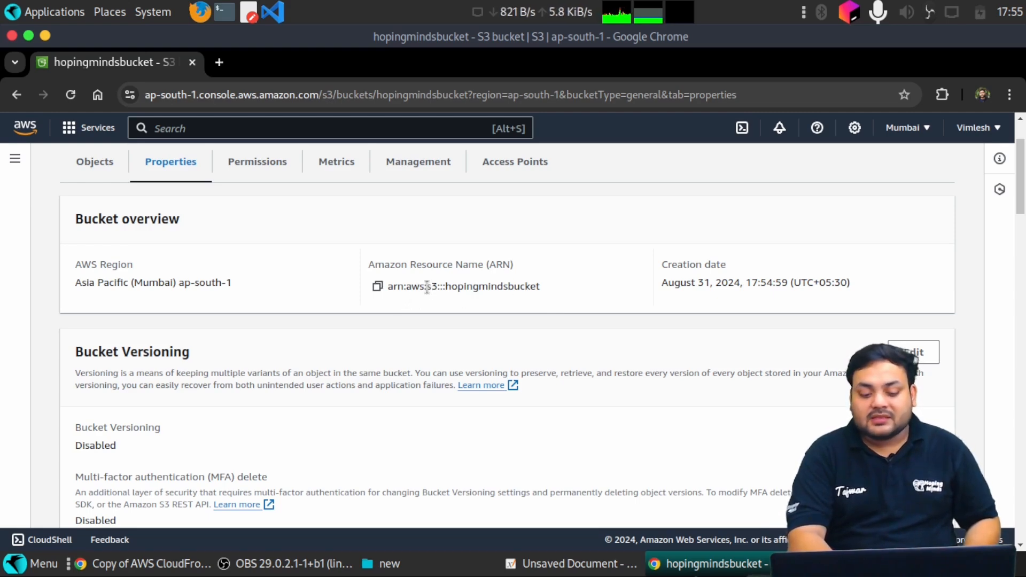
drag(444, 288, 595, 290)
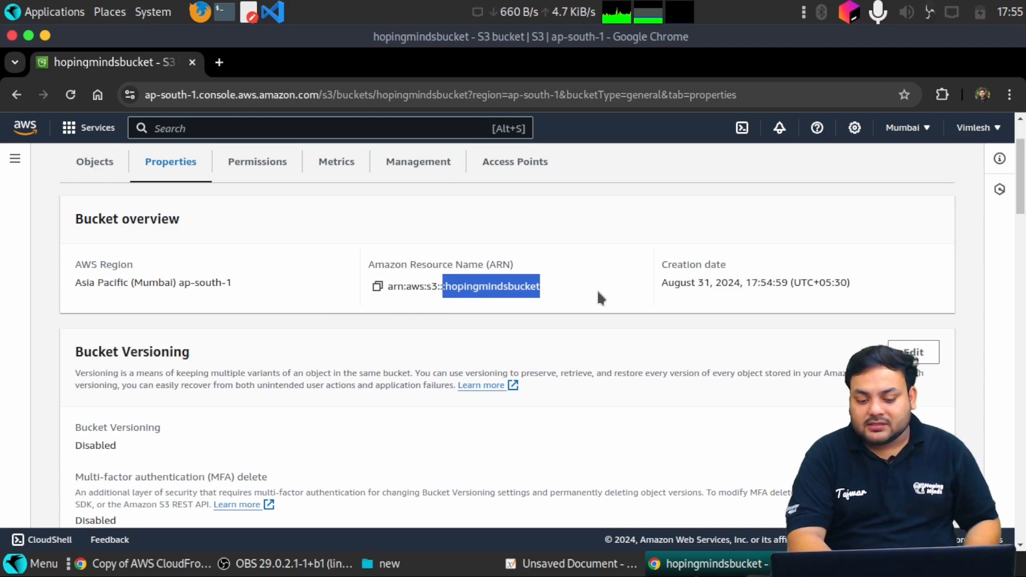
click(450, 290)
drag(424, 291, 412, 292)
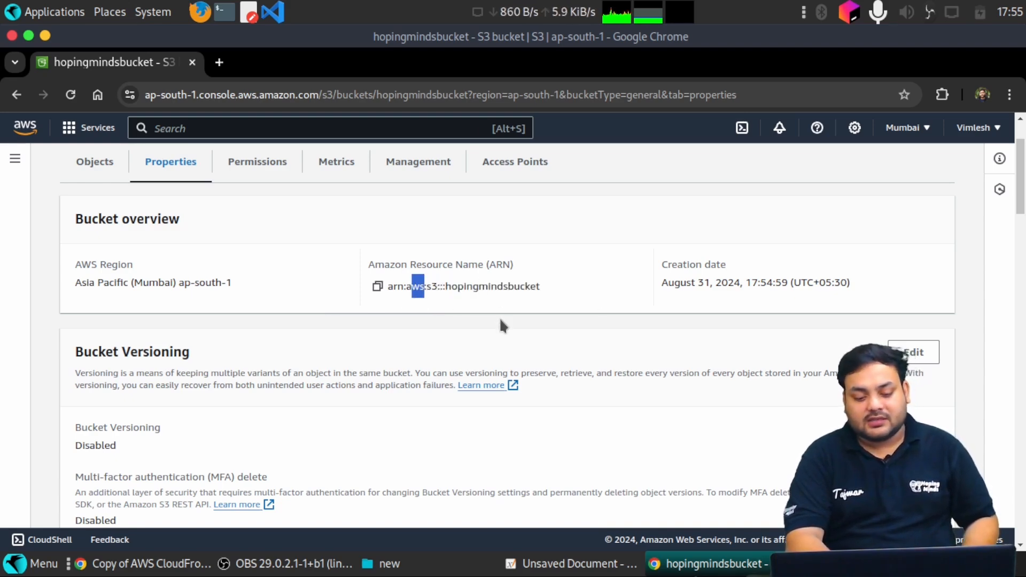
scroll(501, 321, up, 2)
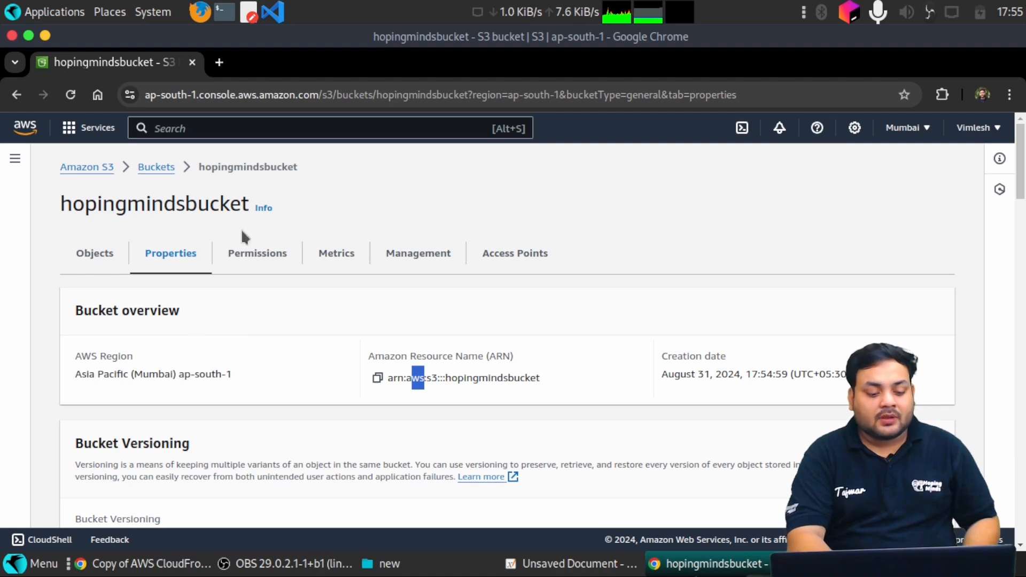
Examine the bucket's permissions, covering Block public access, bucket policy, Object Ownership and access control list.
click(255, 258)
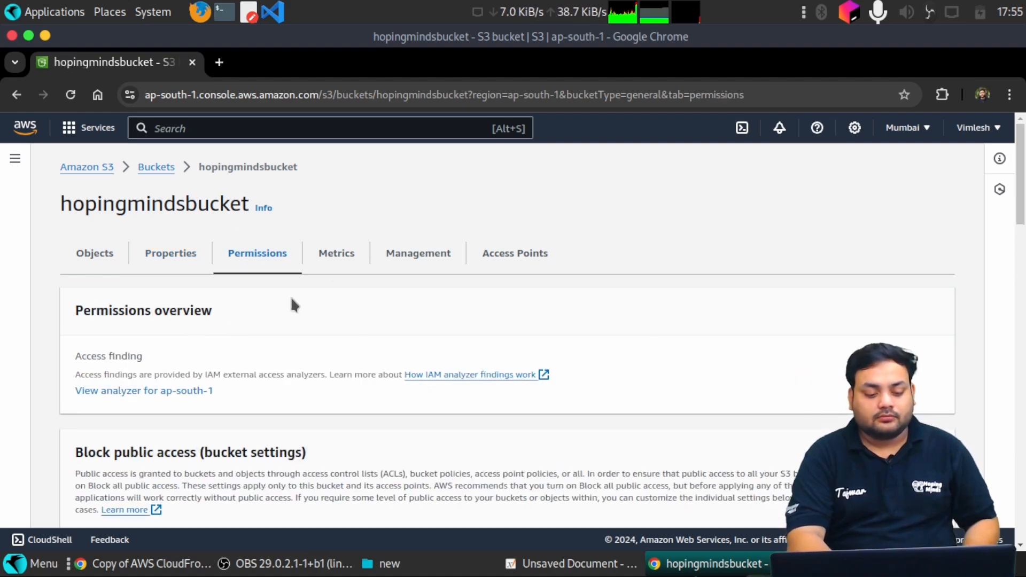
scroll(291, 300, down, 2)
scroll(257, 310, down, 2)
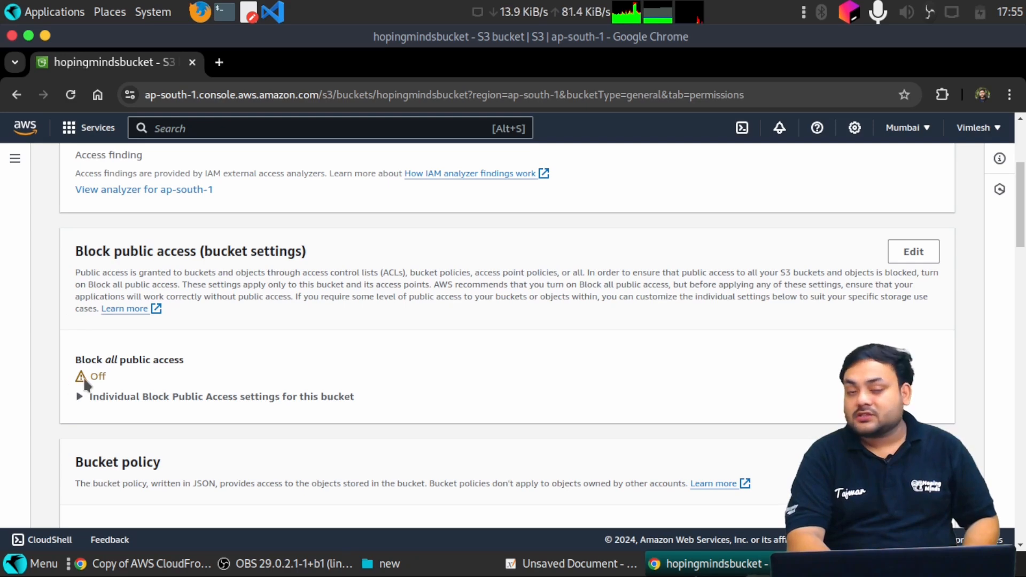
scroll(126, 391, down, 3)
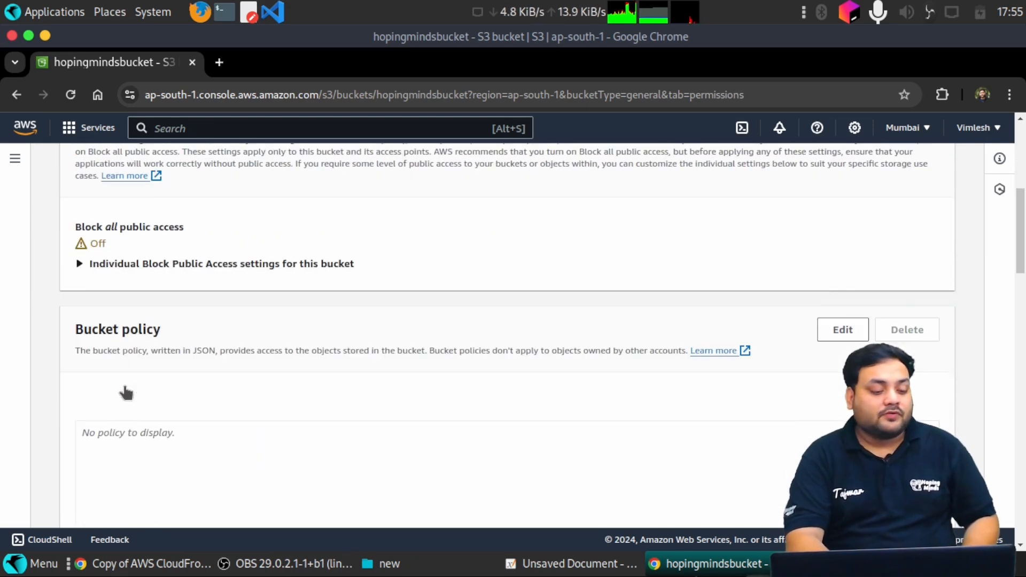
scroll(124, 384, down, 6)
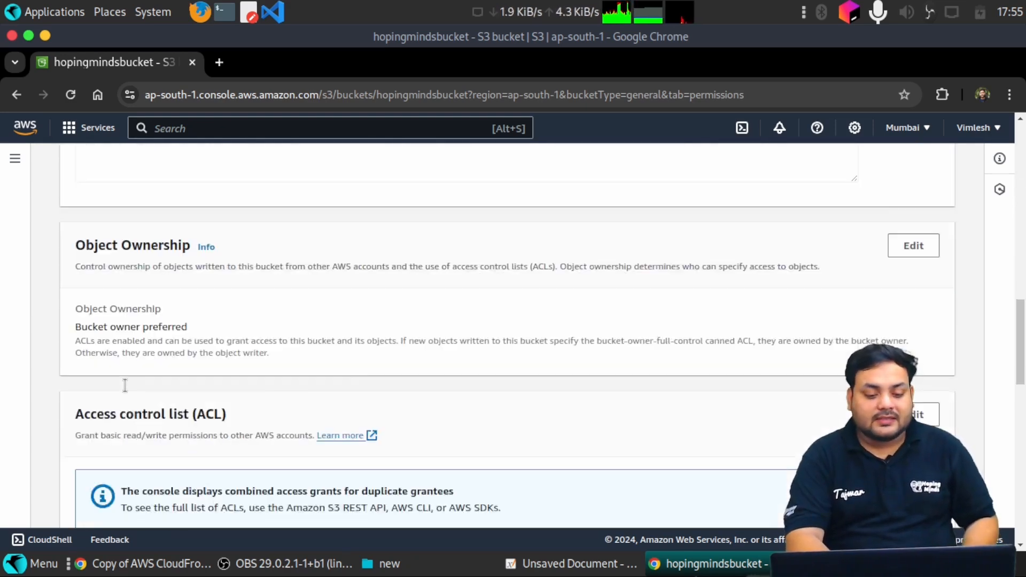
scroll(125, 385, up, 4)
scroll(125, 385, up, 5)
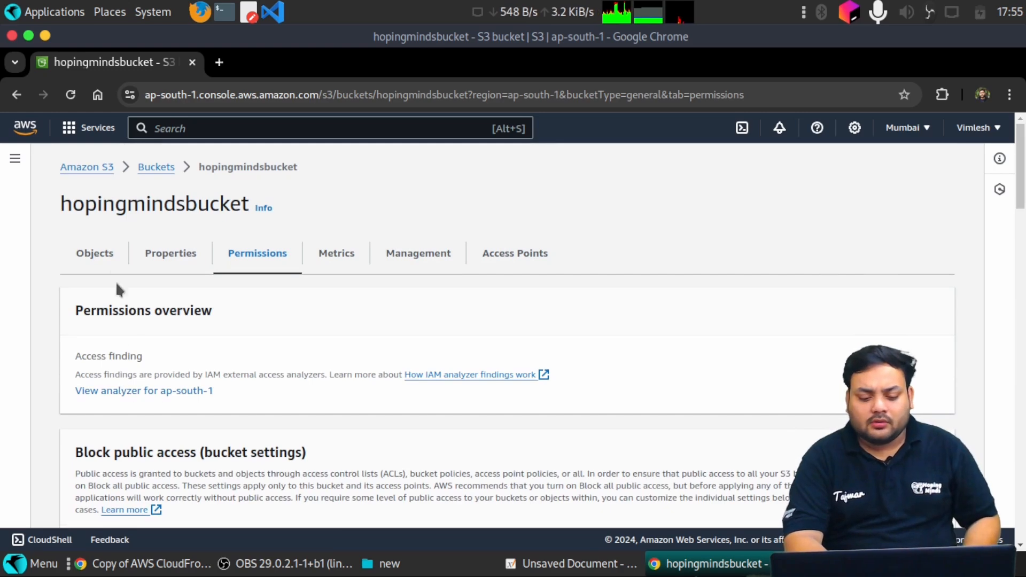
Return to the bucket's objects and start a new upload to hopingmindsbucket.
click(108, 261)
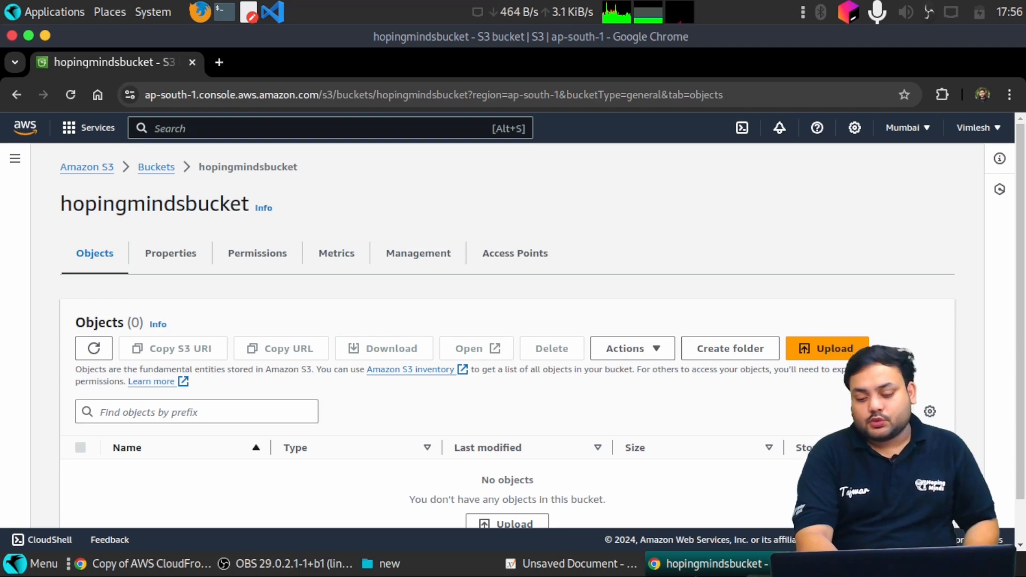
click(843, 349)
scroll(417, 315, down, 2)
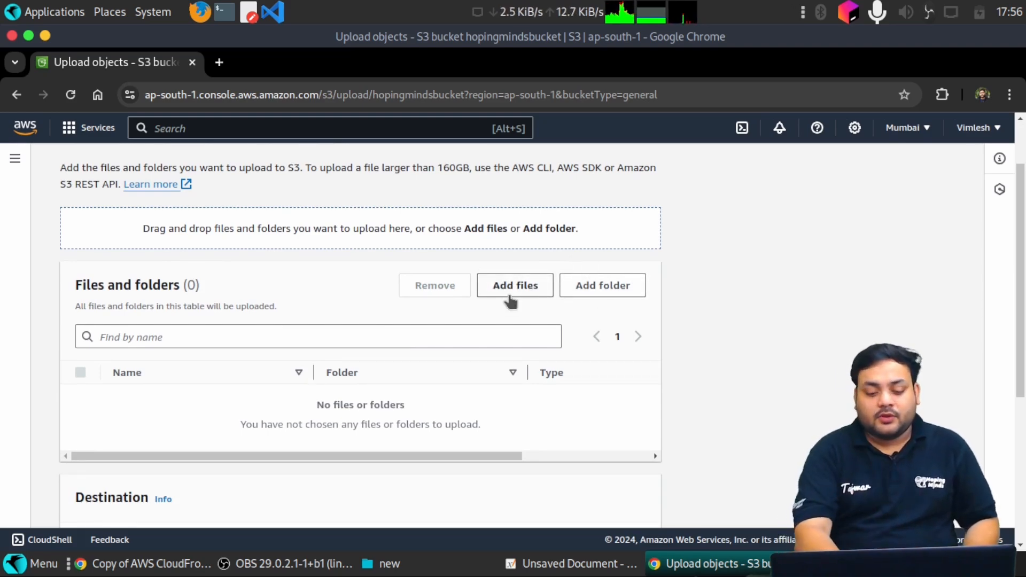
click(508, 293)
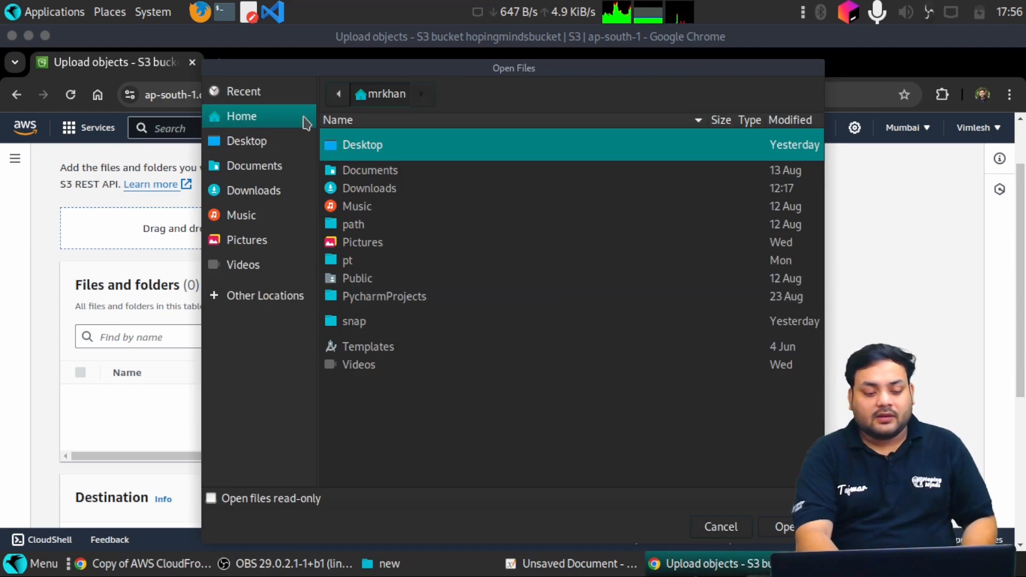
click(245, 164)
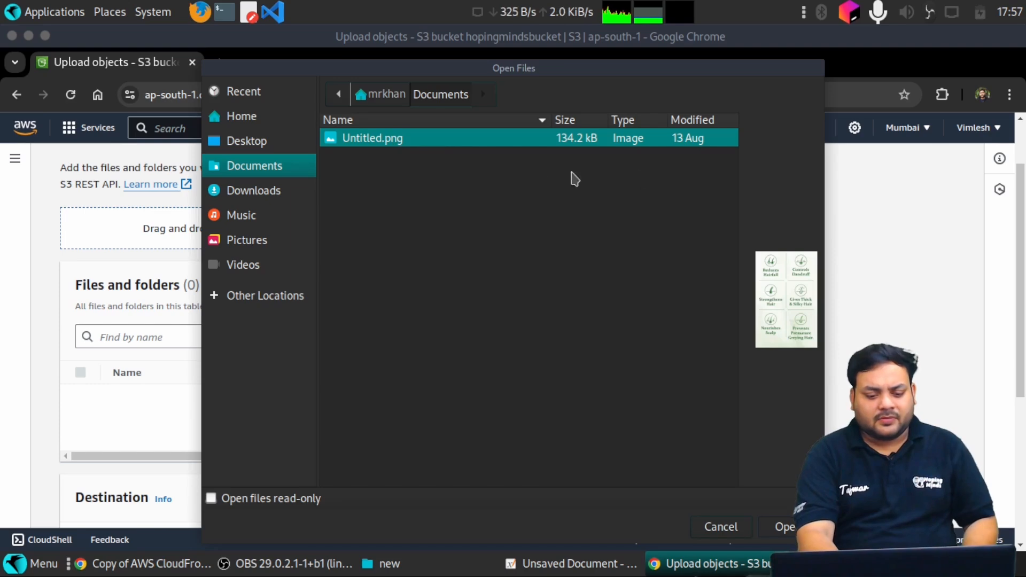
click(720, 527)
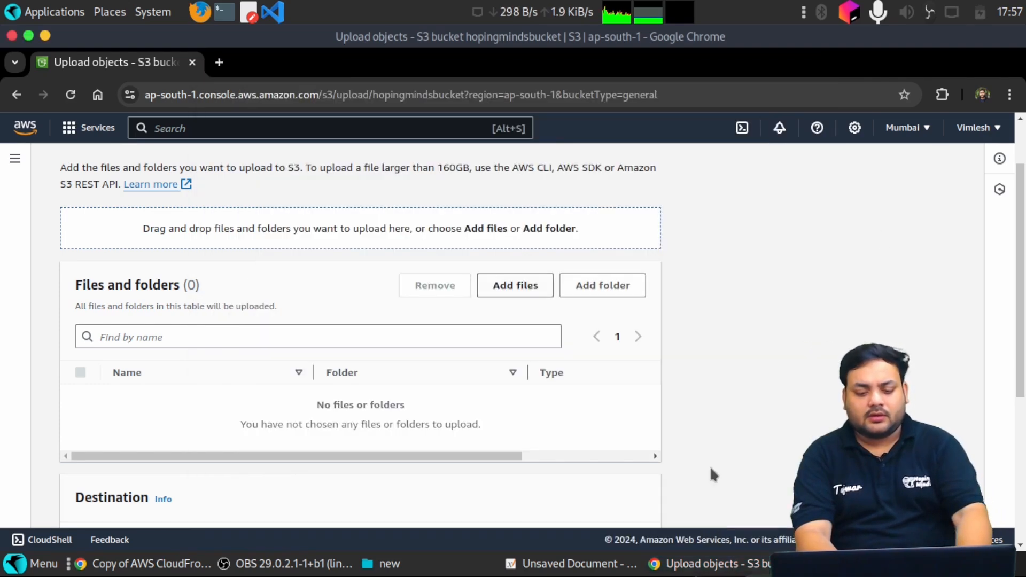
Search Google Images for "aws s3" in a new browser tab.
click(220, 63)
text(aws s)
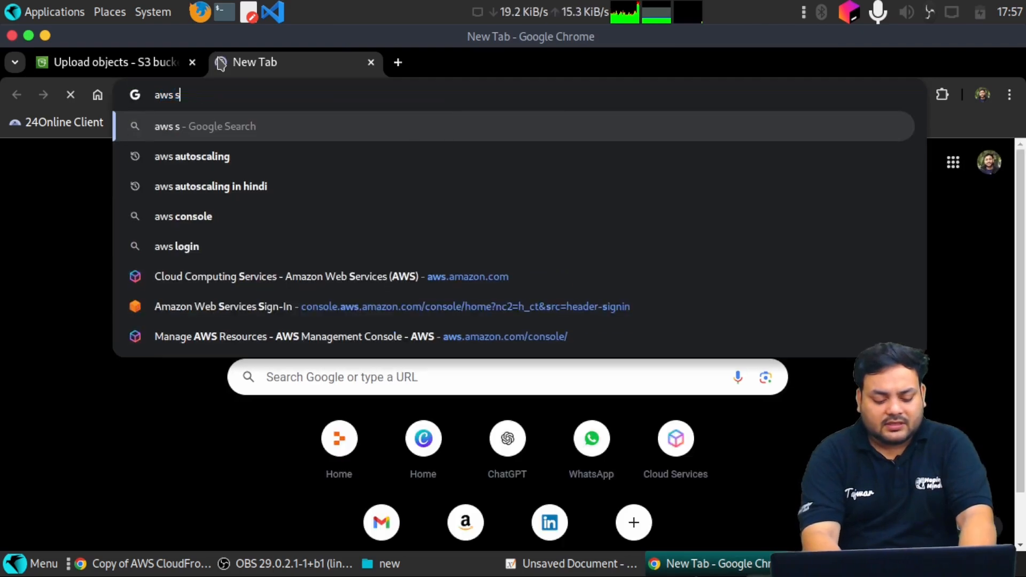
text(3)
key(Return)
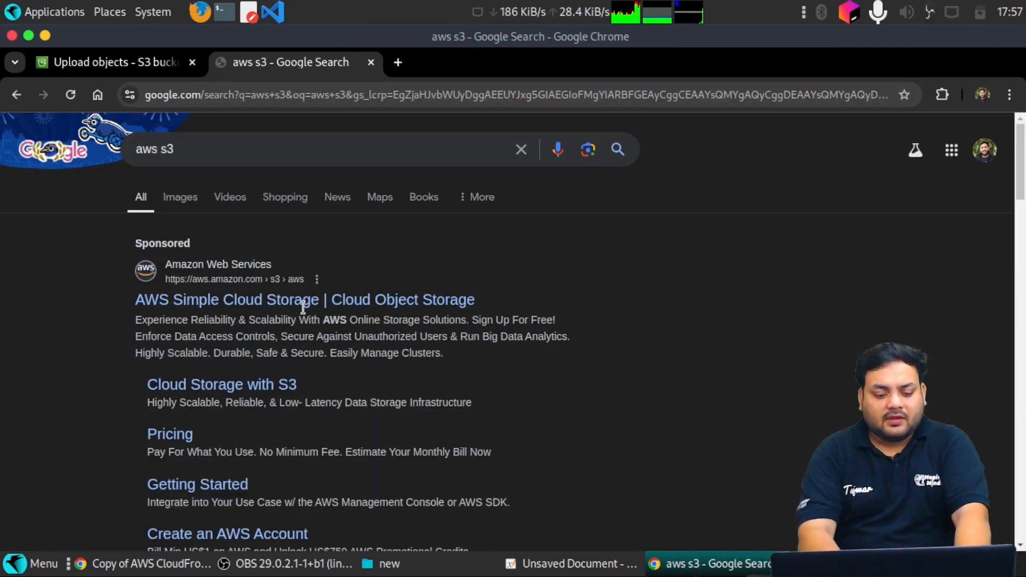
click(182, 200)
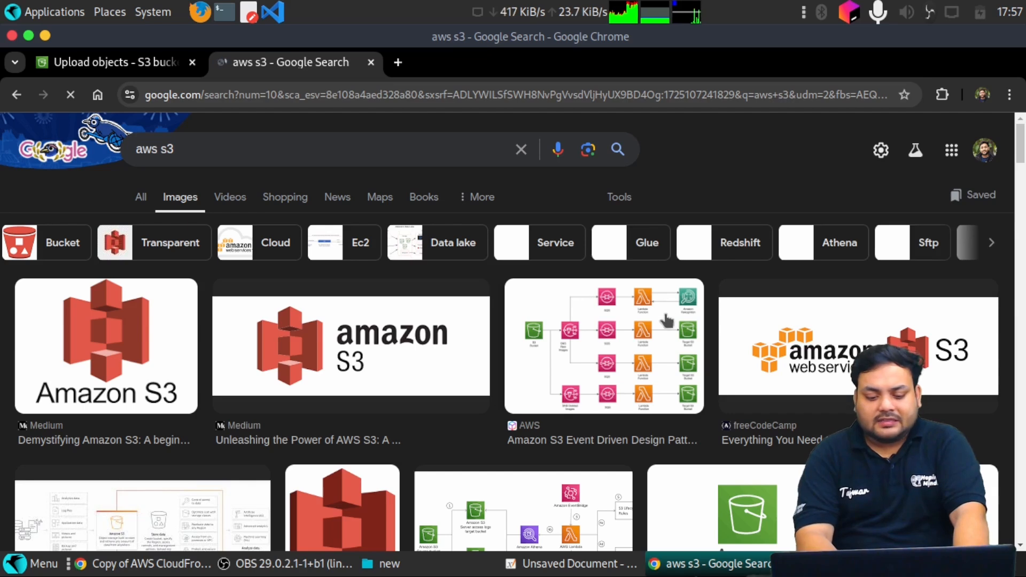
Save the Amazon Web Services S3 logo from the freeCodeCamp image result to the Desktop folder as download.png.
right_click(793, 340)
click(646, 249)
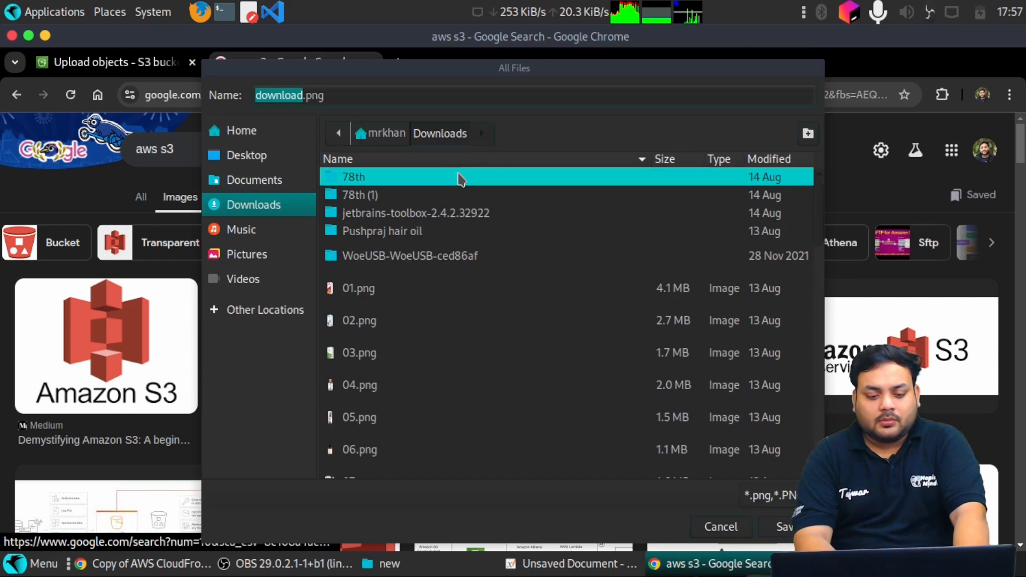
click(283, 155)
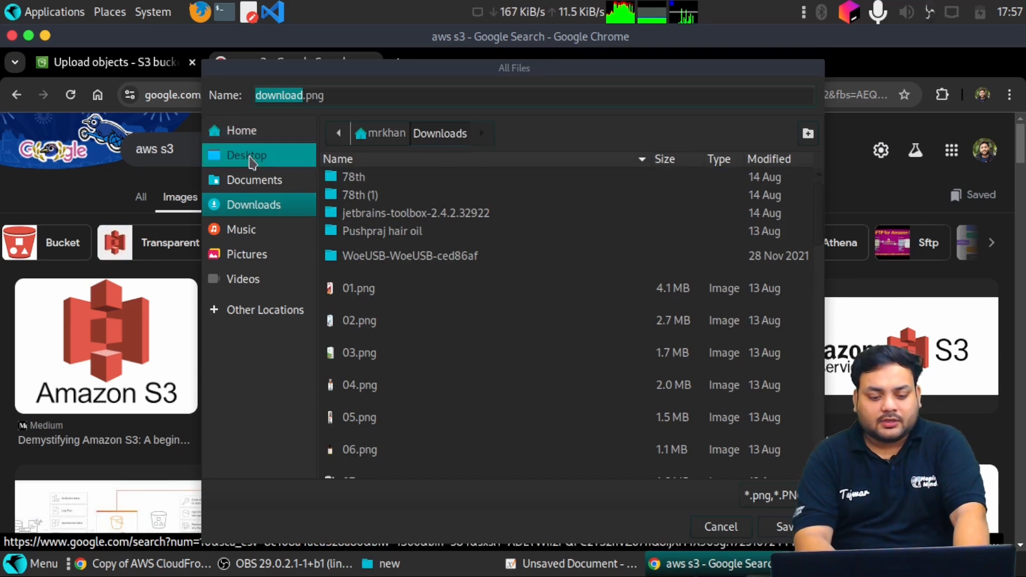
click(785, 528)
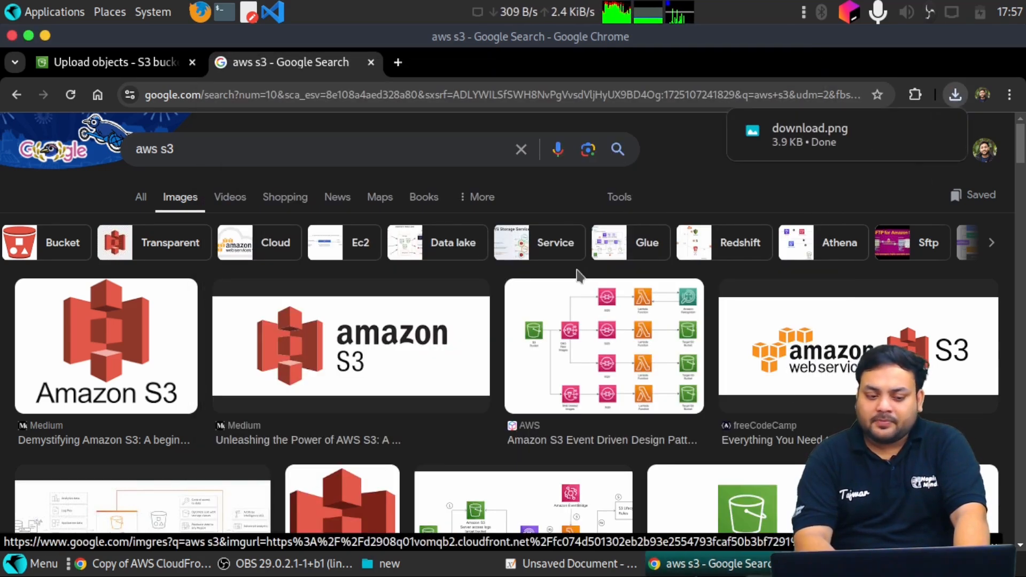
Switch back to the S3 upload page and add download.png from the Desktop folder to the files to upload.
click(87, 65)
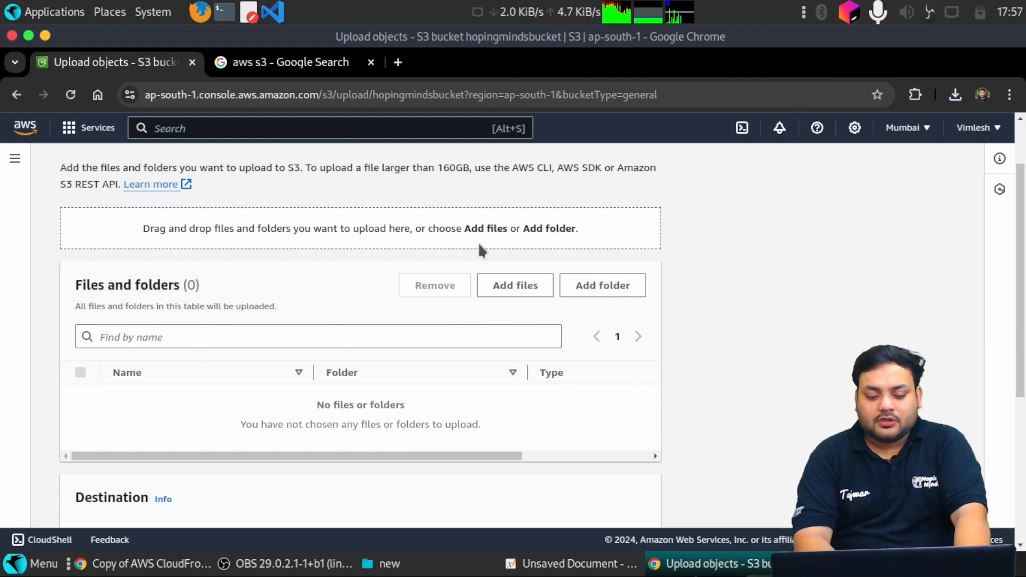
click(515, 284)
click(215, 137)
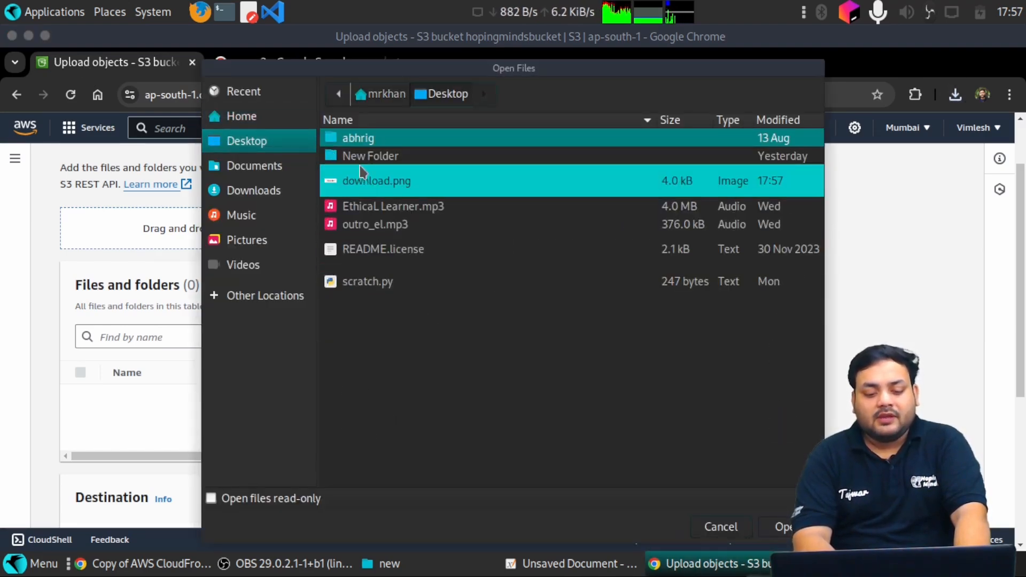
click(362, 179)
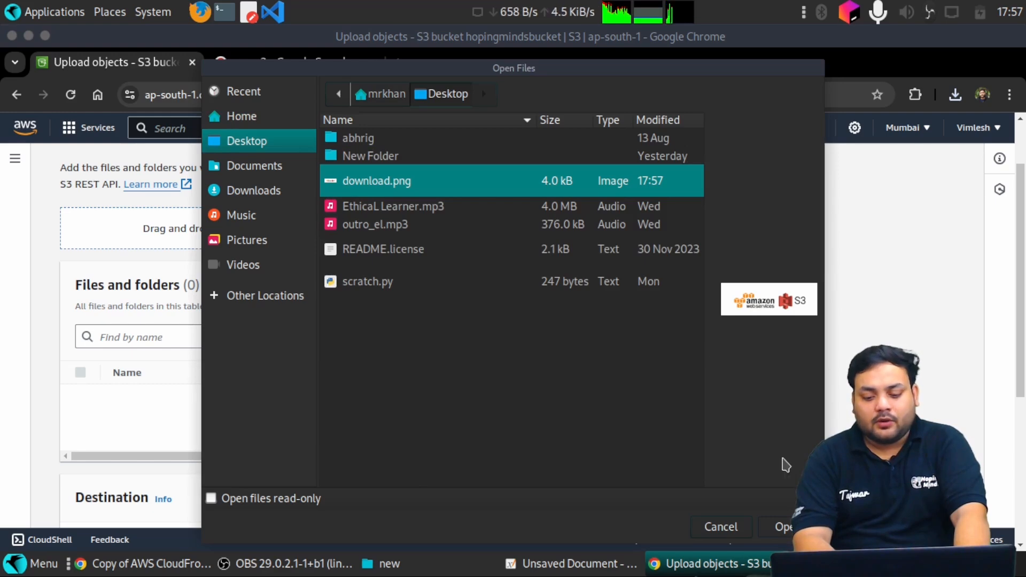
click(782, 529)
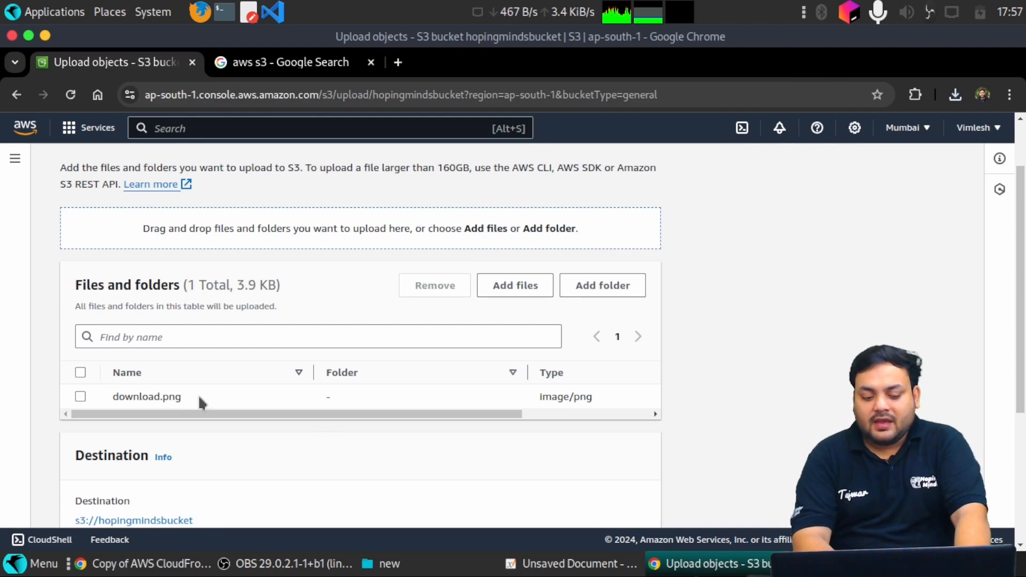
Upload download.png to the destination s3://hopingmindsbucket, leaving the permissions and properties at their defaults.
scroll(318, 437, down, 1)
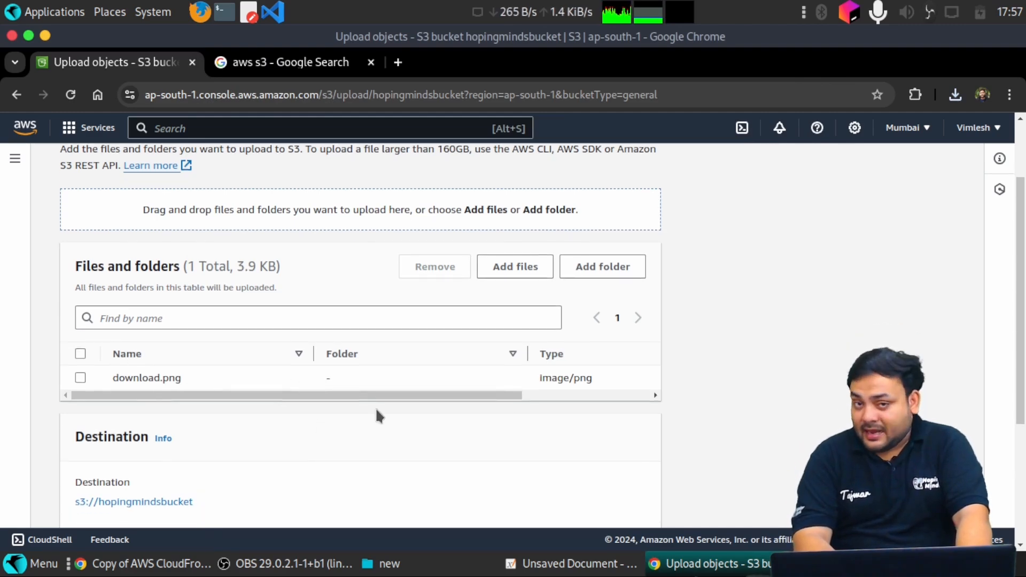
scroll(377, 410, down, 4)
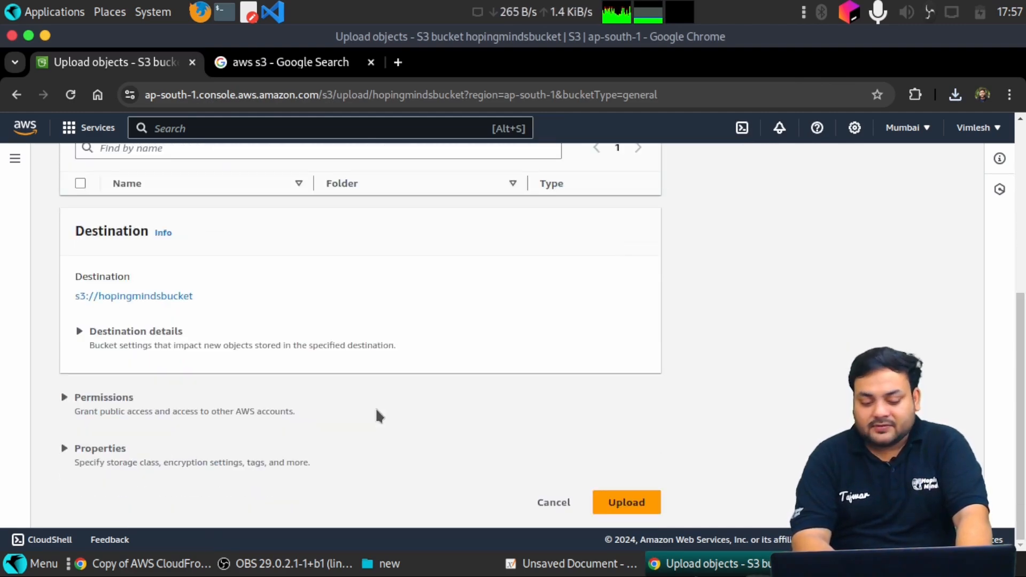
click(614, 508)
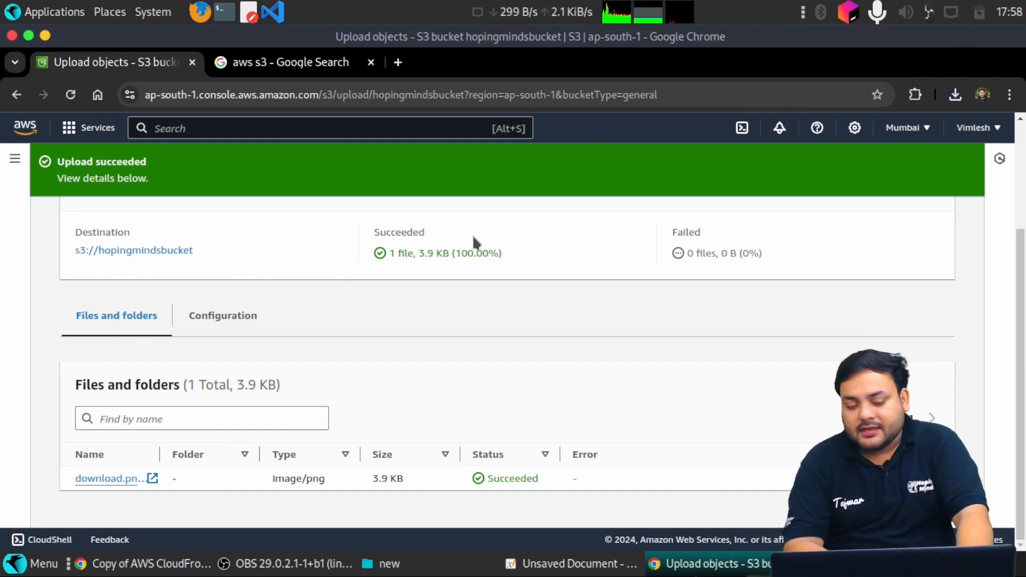
Check the upload status summary and file list, and close the status page to return to the bucket's objects.
scroll(506, 324, up, 3)
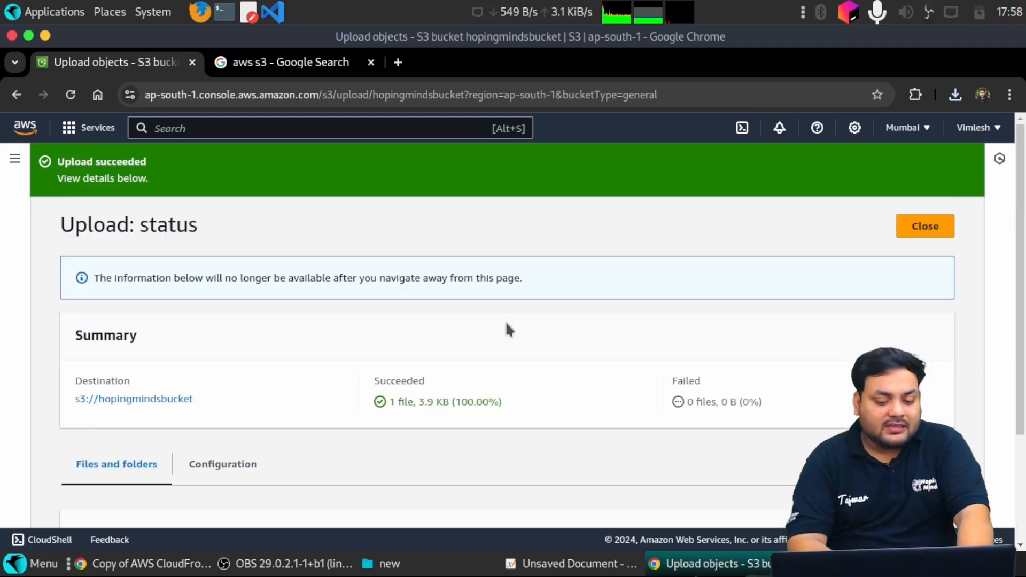
scroll(747, 339, down, 1)
scroll(405, 186, up, 1)
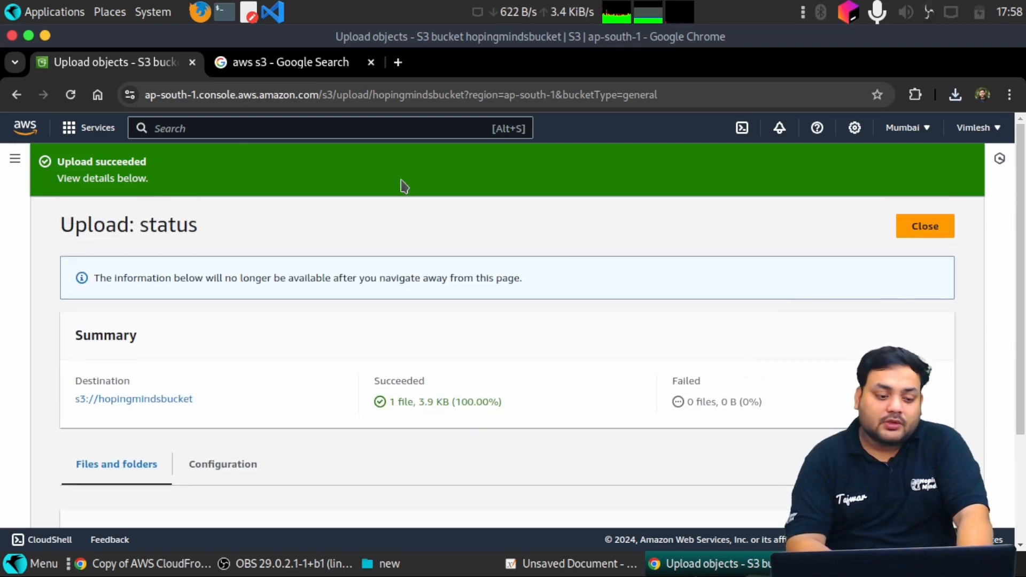
scroll(350, 360, down, 3)
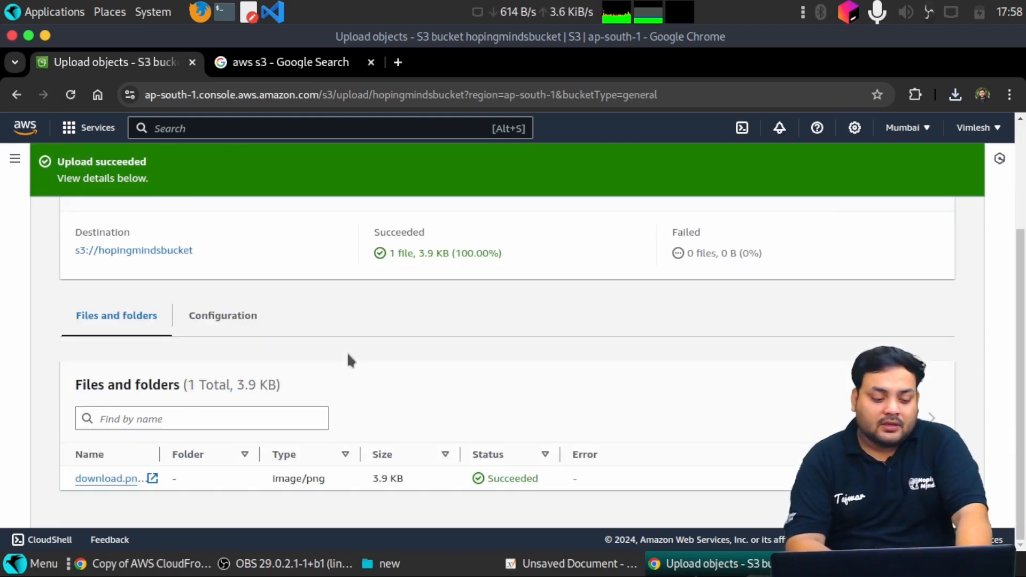
scroll(405, 337, up, 3)
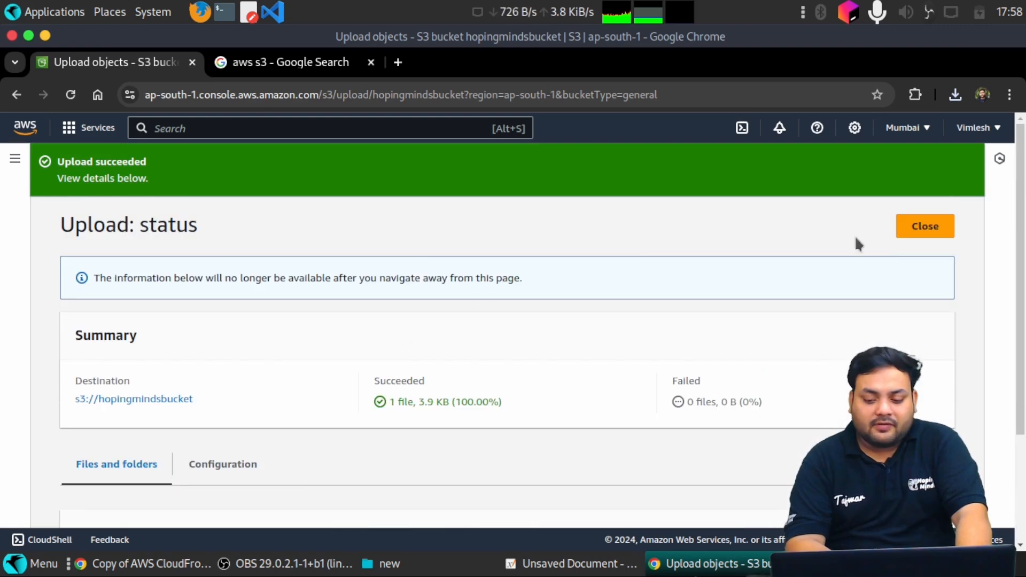
click(924, 236)
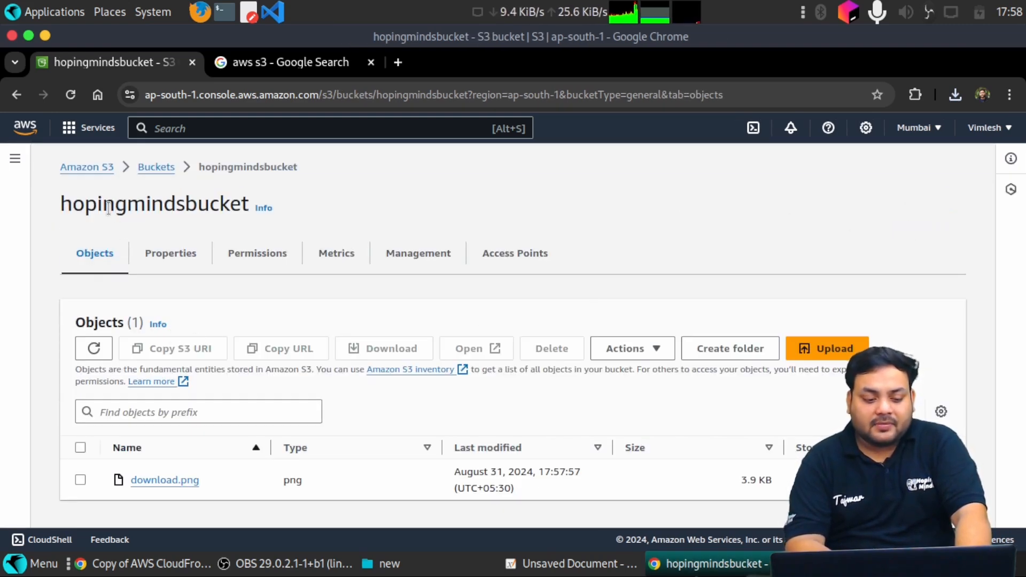
drag(60, 206, 214, 205)
click(202, 271)
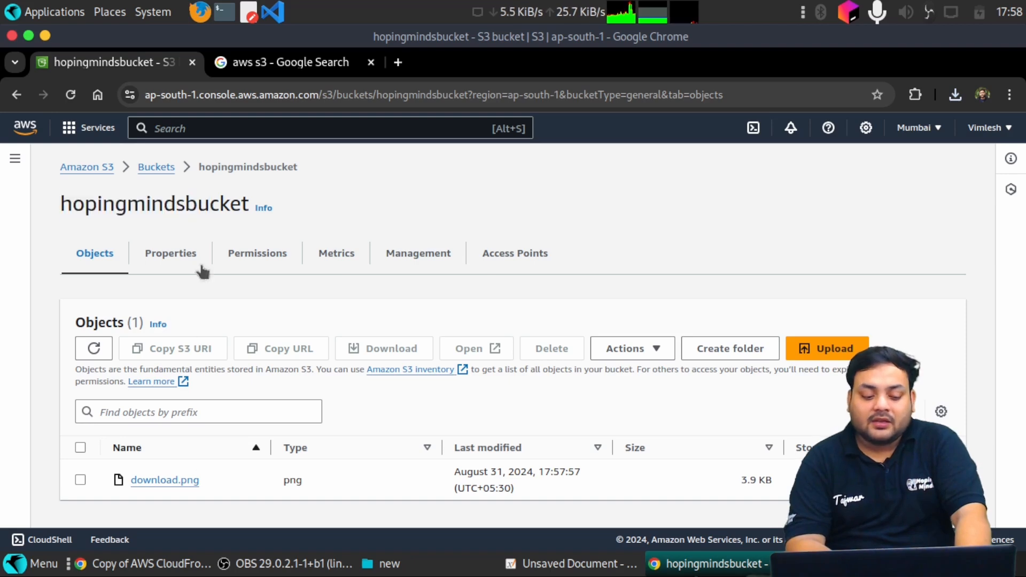
Open the details of download.png in hopingmindsbucket and copy its object URL.
click(155, 481)
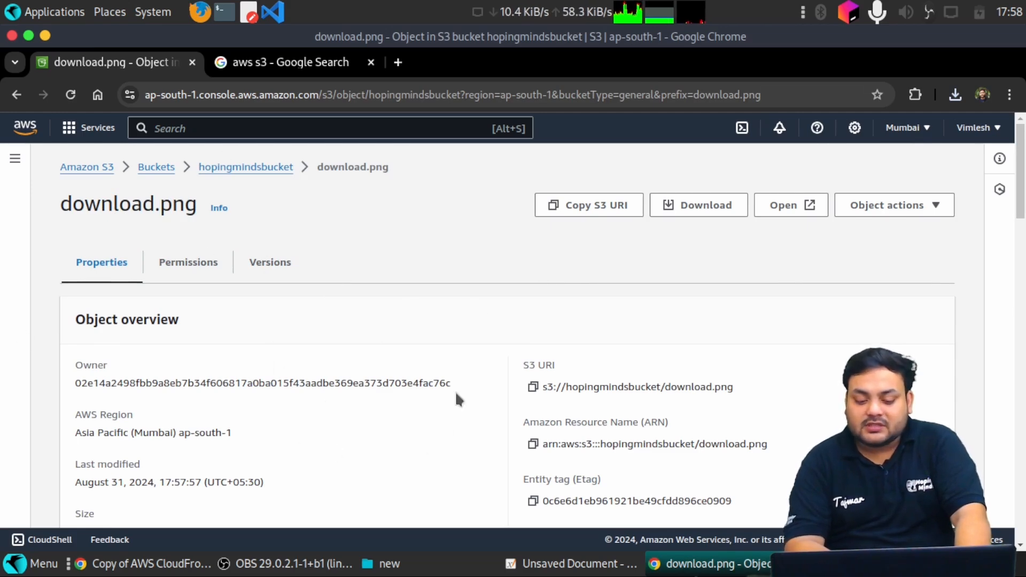
scroll(362, 418, down, 2)
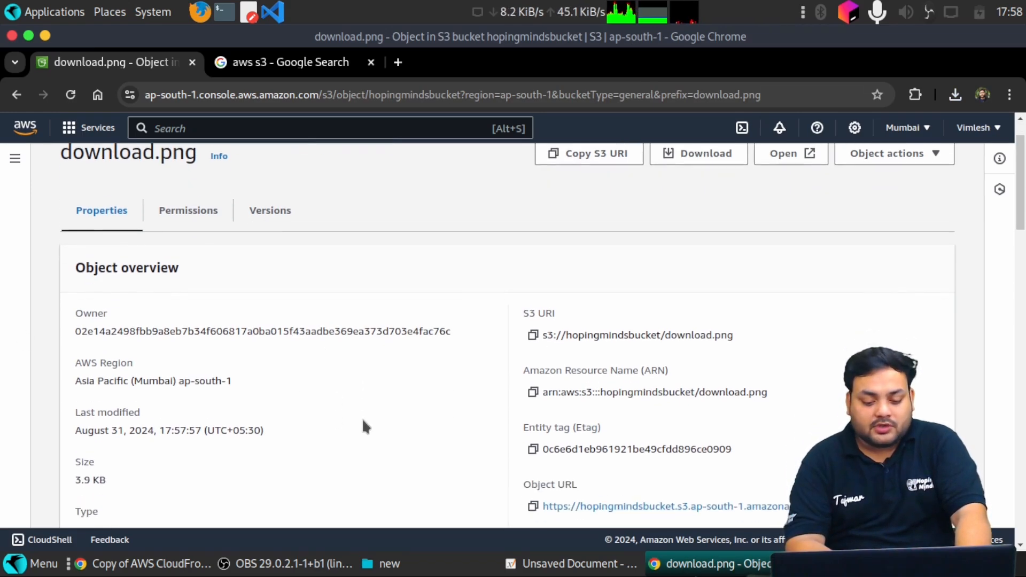
scroll(454, 377, down, 3)
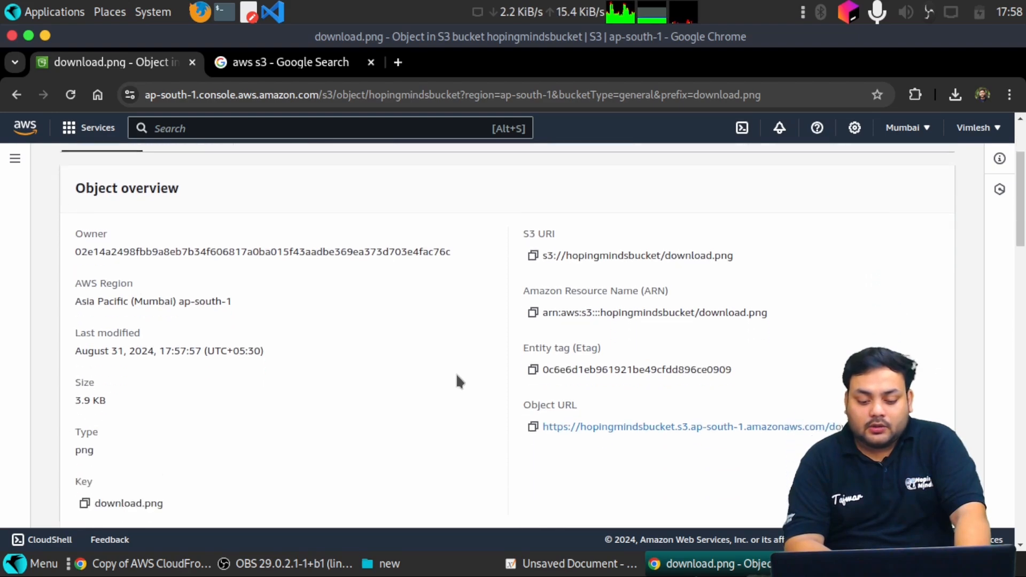
click(532, 384)
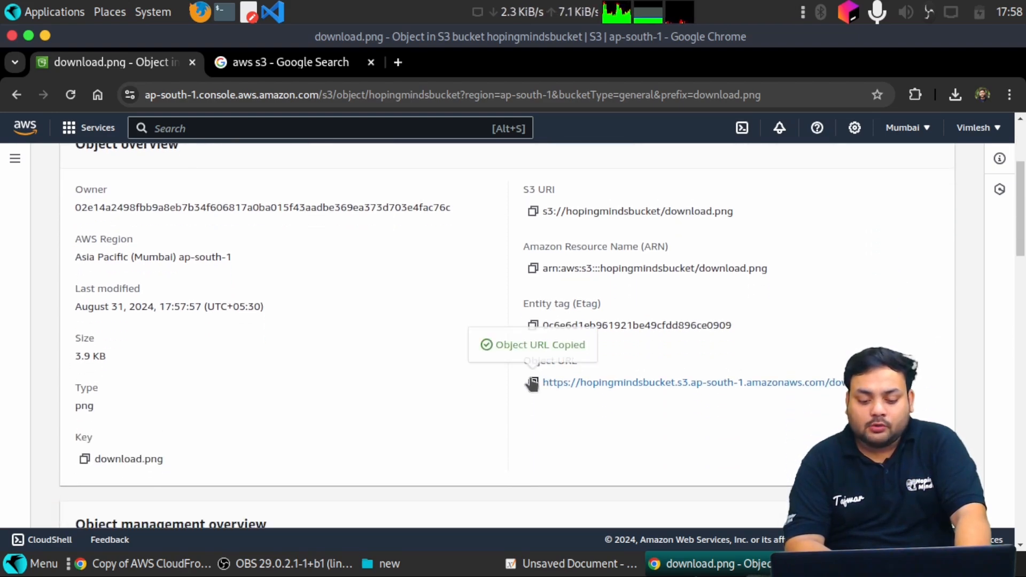
Open the copied object URL in a new browser tab and examine the XML response and the address.
click(398, 62)
key(ctrl+v)
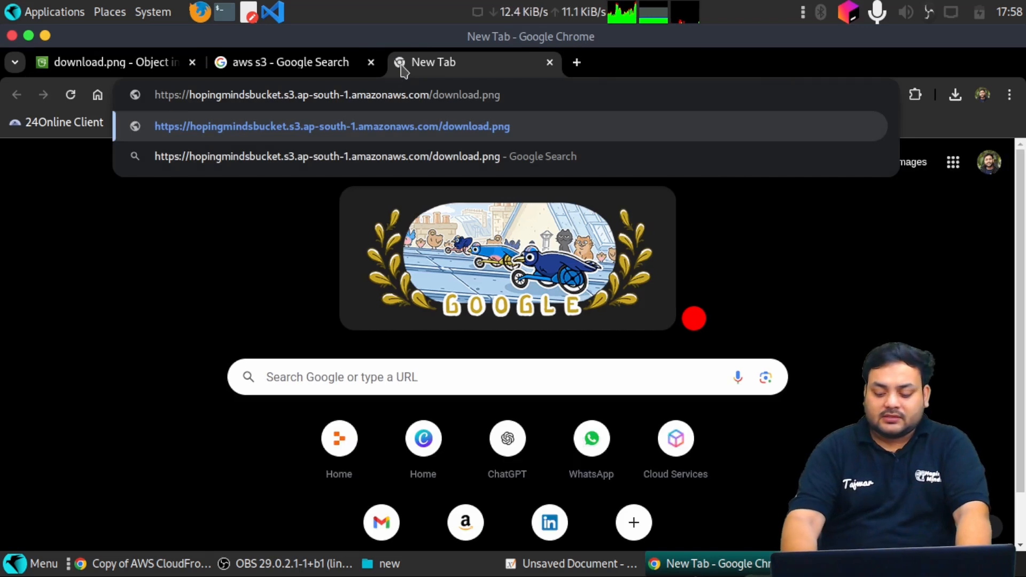
key(Return)
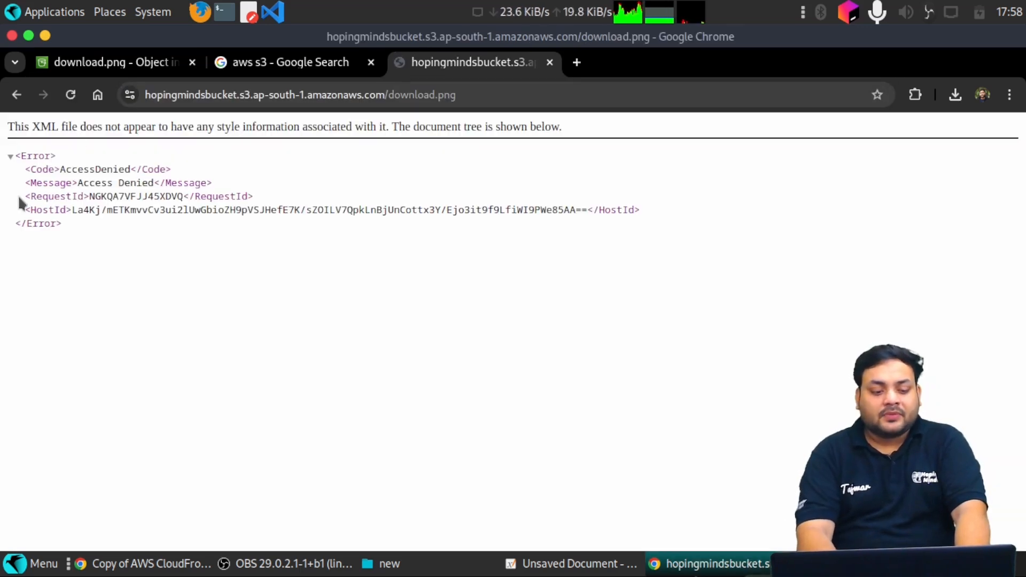
drag(48, 170, 148, 162)
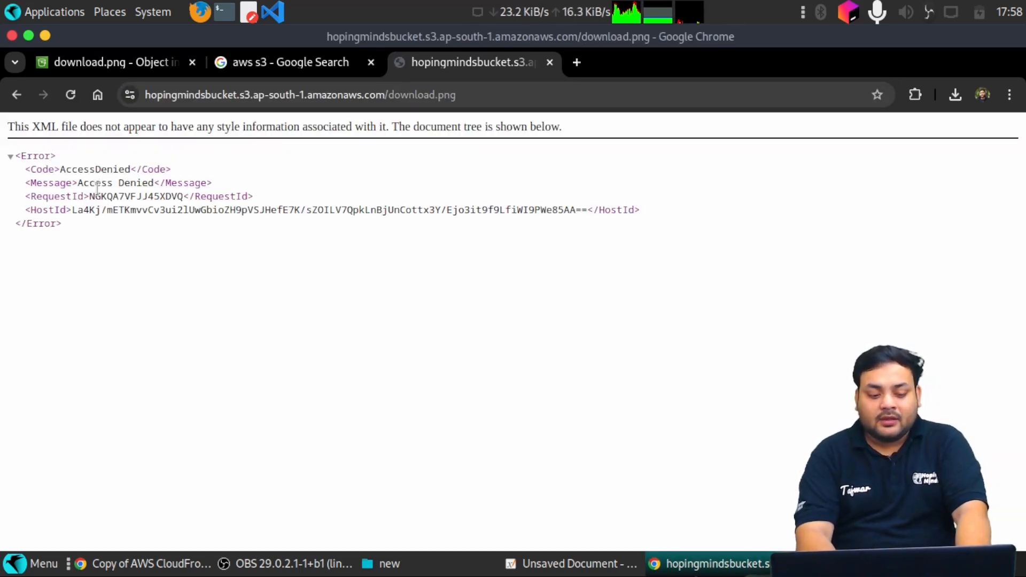
drag(90, 196, 155, 196)
click(154, 188)
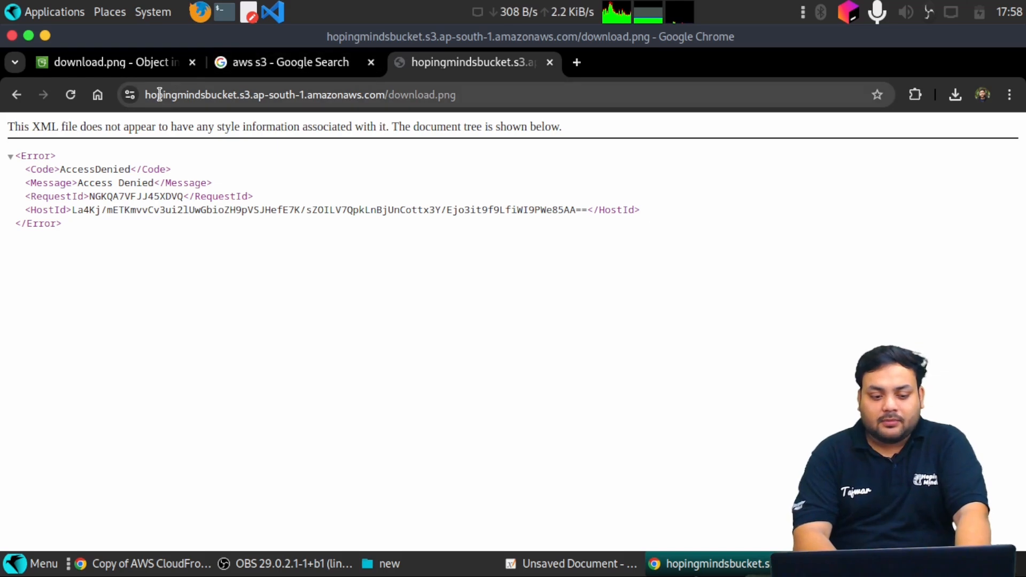
drag(157, 95, 309, 94)
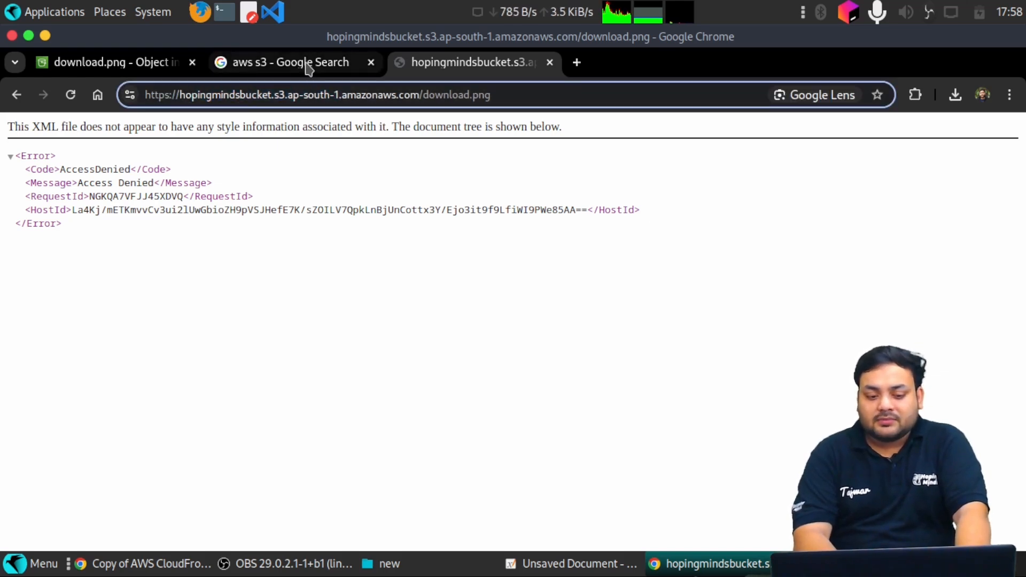
Go back to the download.png object page and review its access control list permissions, especially for Everyone (public access).
click(309, 67)
click(144, 63)
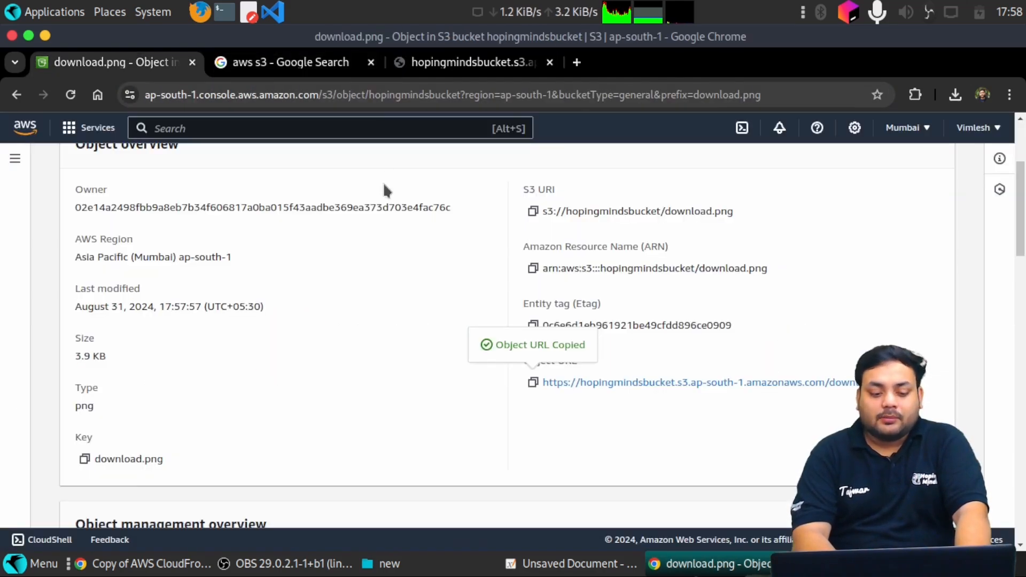
scroll(370, 268, up, 4)
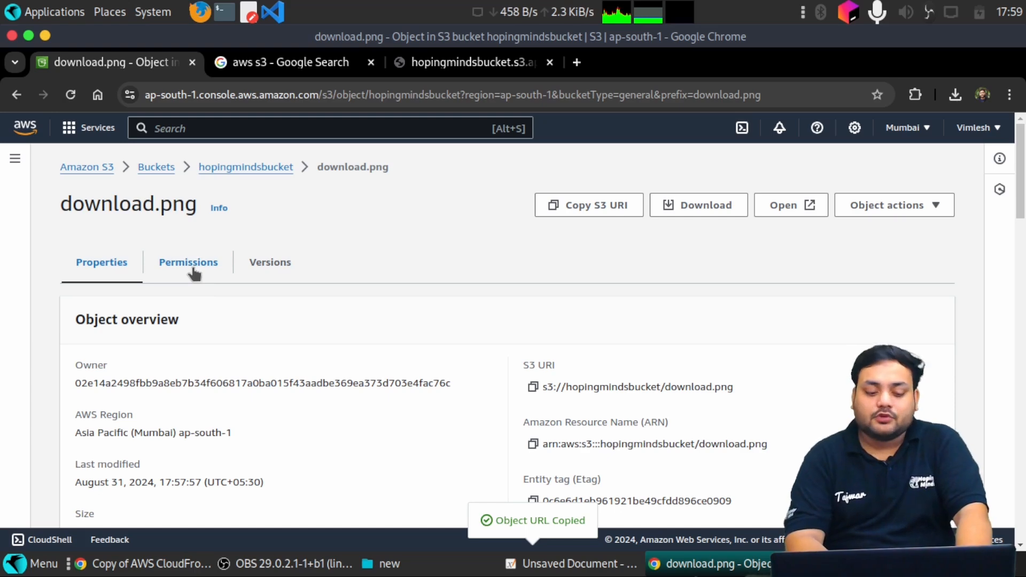
click(193, 270)
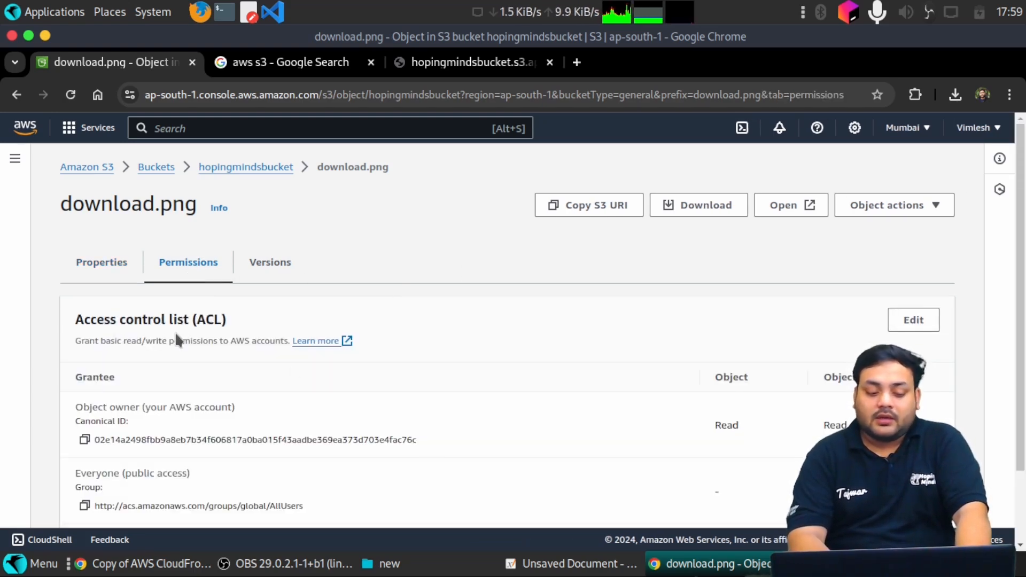
scroll(73, 420, down, 2)
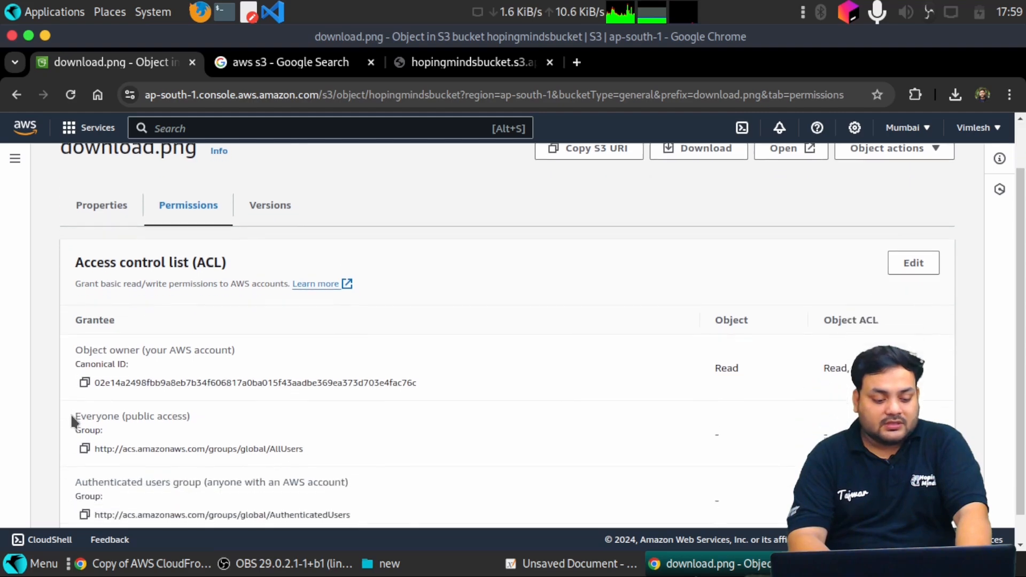
scroll(70, 420, down, 1)
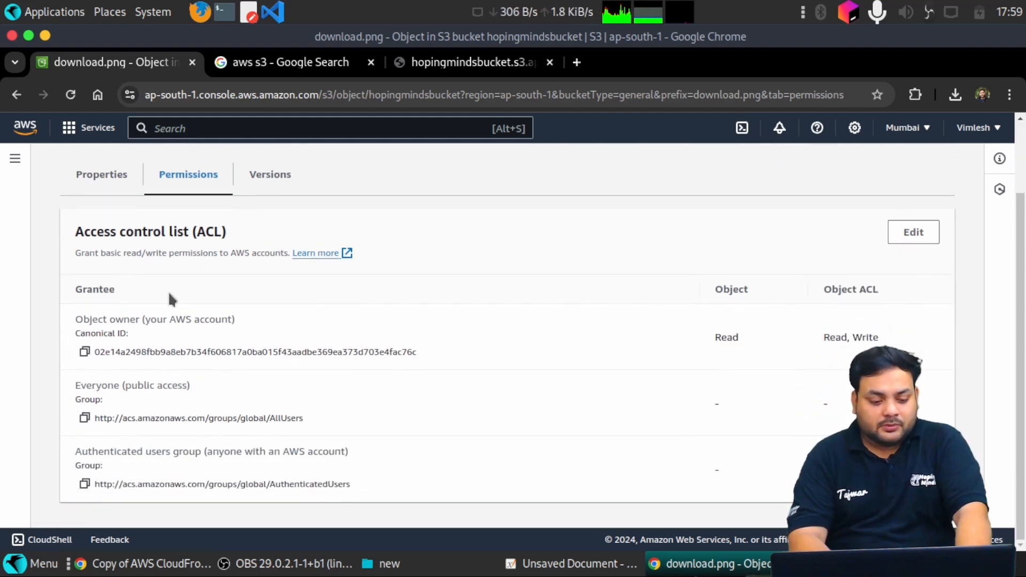
drag(76, 380, 169, 385)
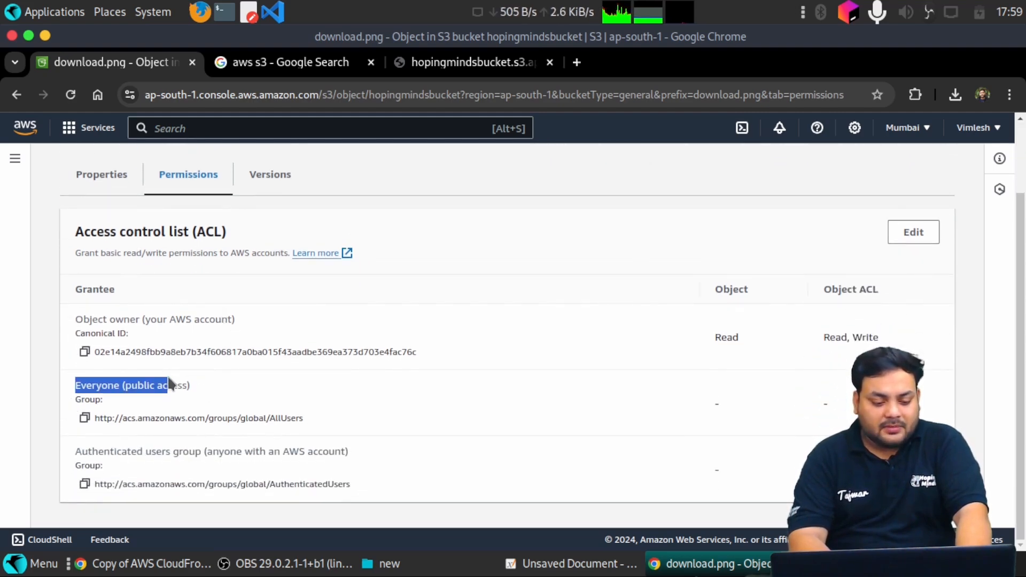
mouse_move(723, 390)
mouse_down()
mouse_move(719, 473)
mouse_move(718, 404)
mouse_up()
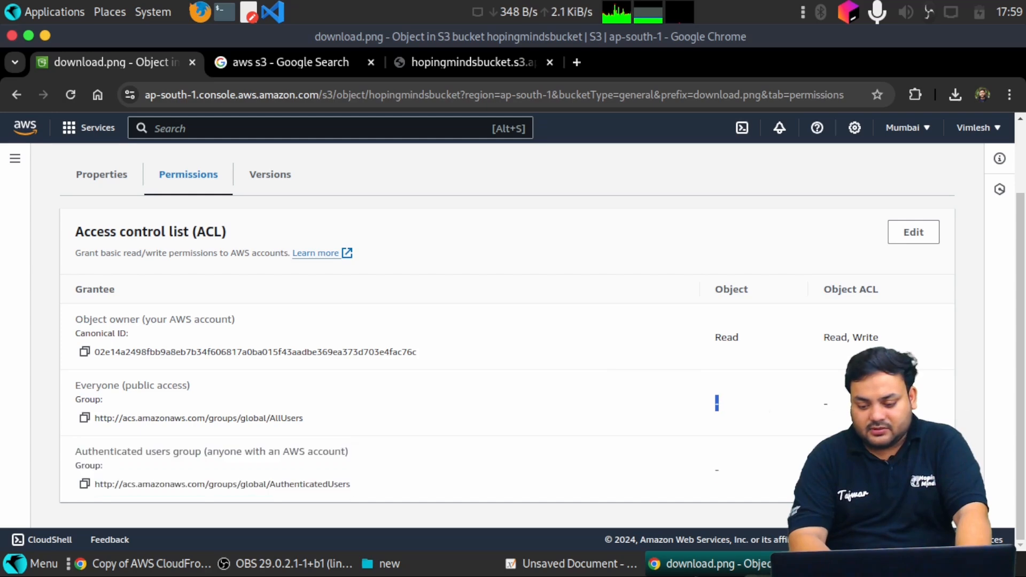
click(403, 399)
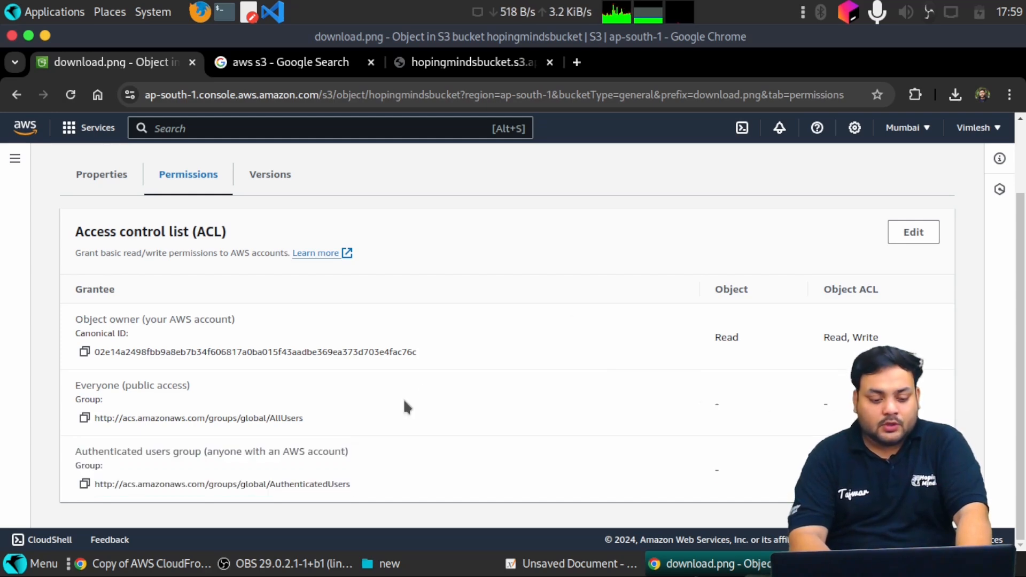
Edit download.png's access control list to grant Everyone (public access) Read on both the object and the object ACL.
click(914, 233)
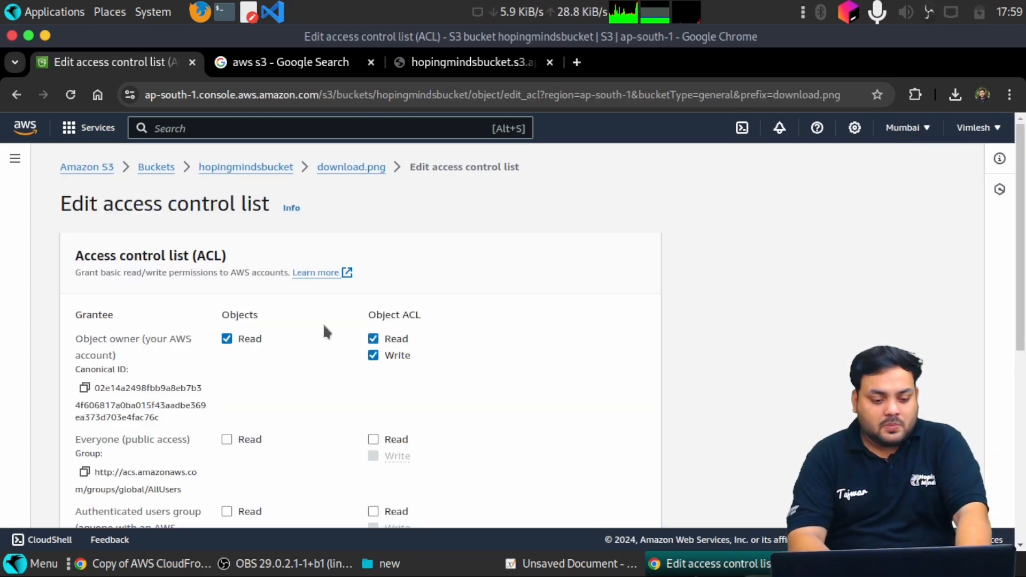
scroll(262, 323, down, 2)
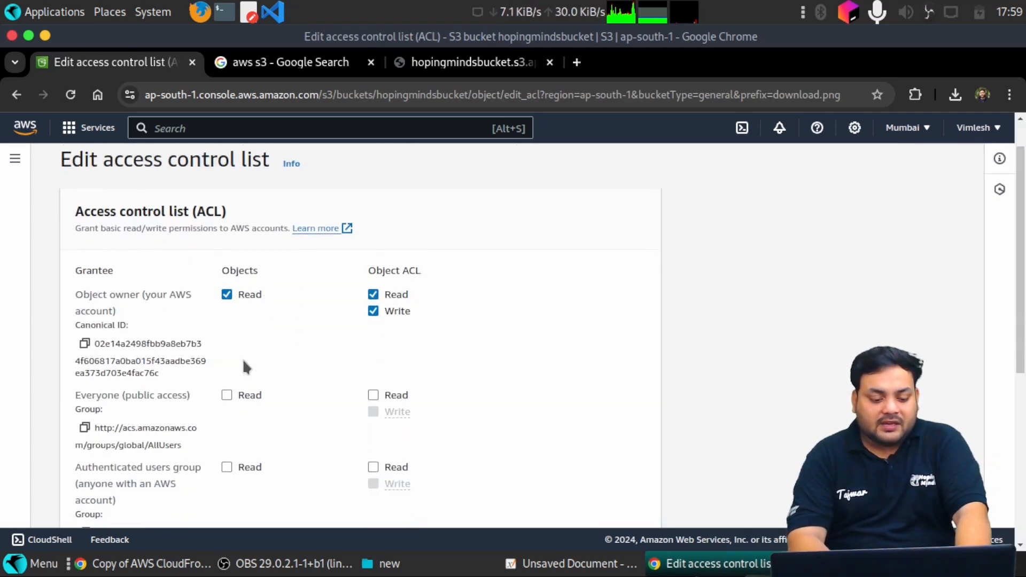
click(227, 396)
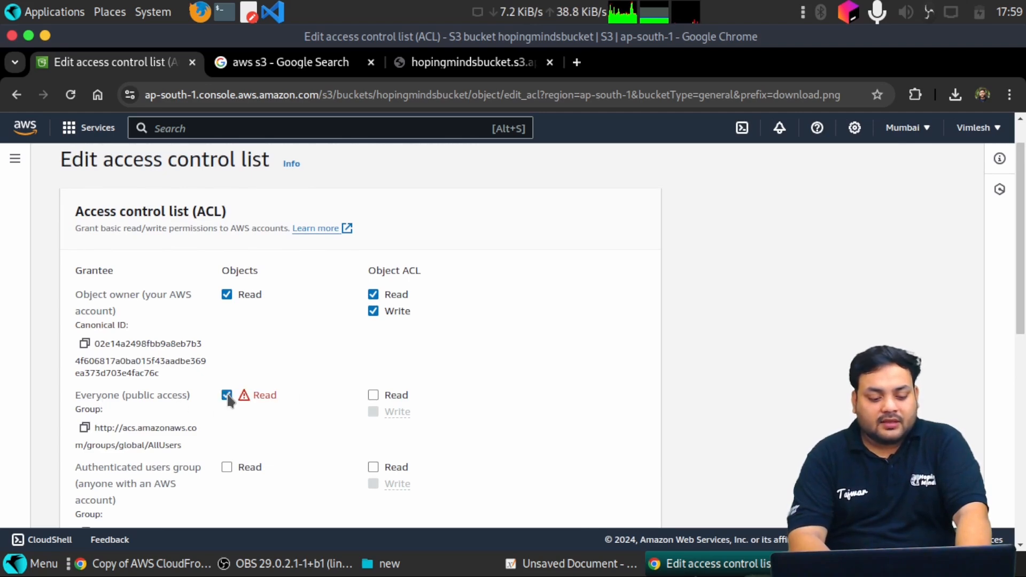
click(373, 396)
Acknowledge the effects of the public access changes on the object and save the access control list.
scroll(373, 393, down, 8)
scroll(373, 391, up, 4)
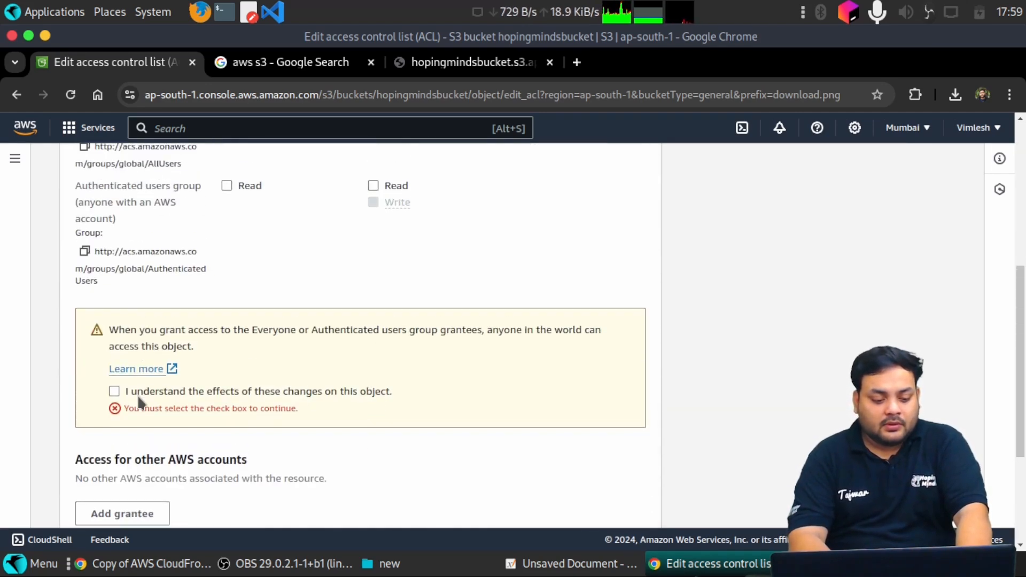
click(114, 392)
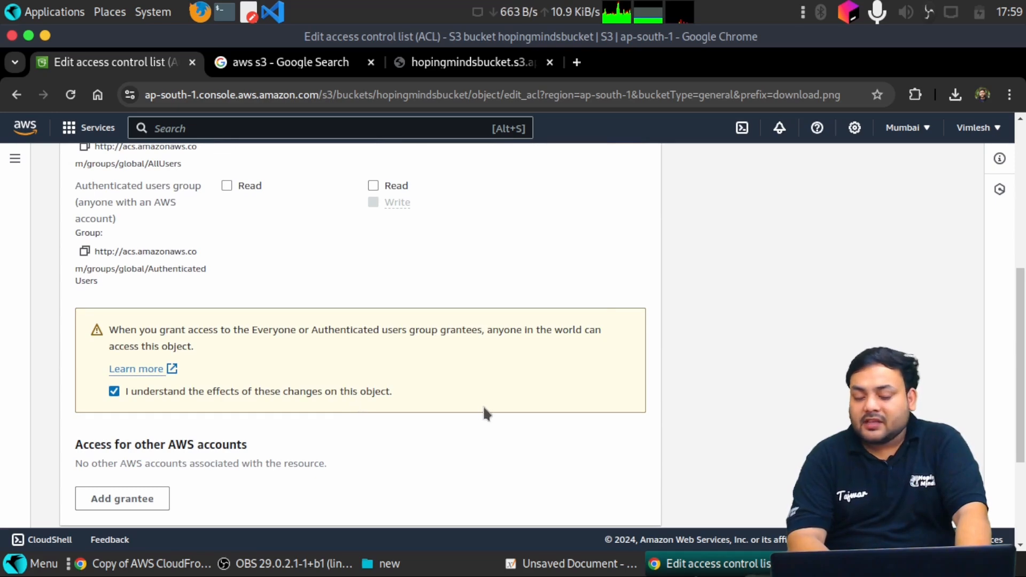
scroll(623, 408, down, 3)
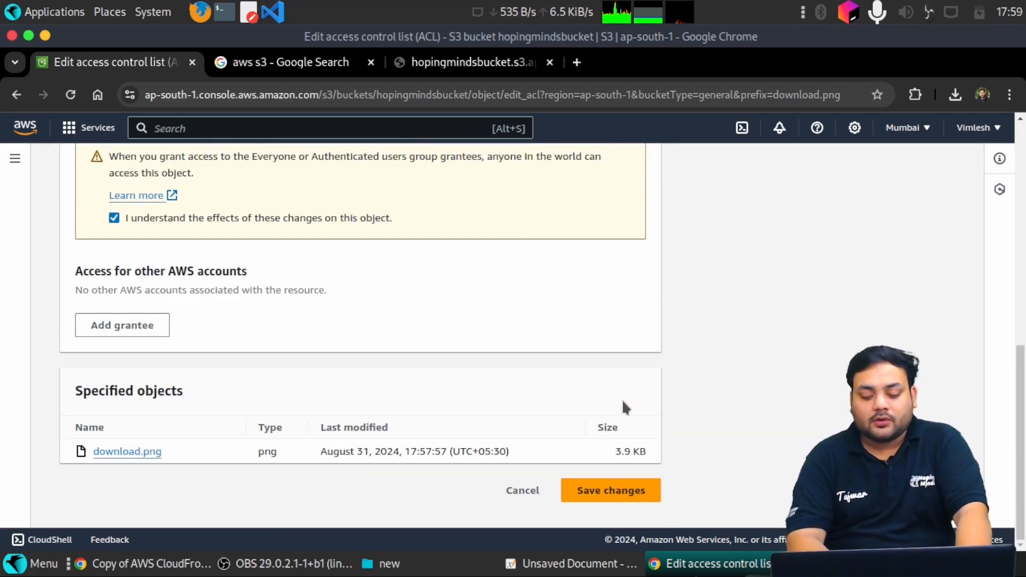
click(605, 498)
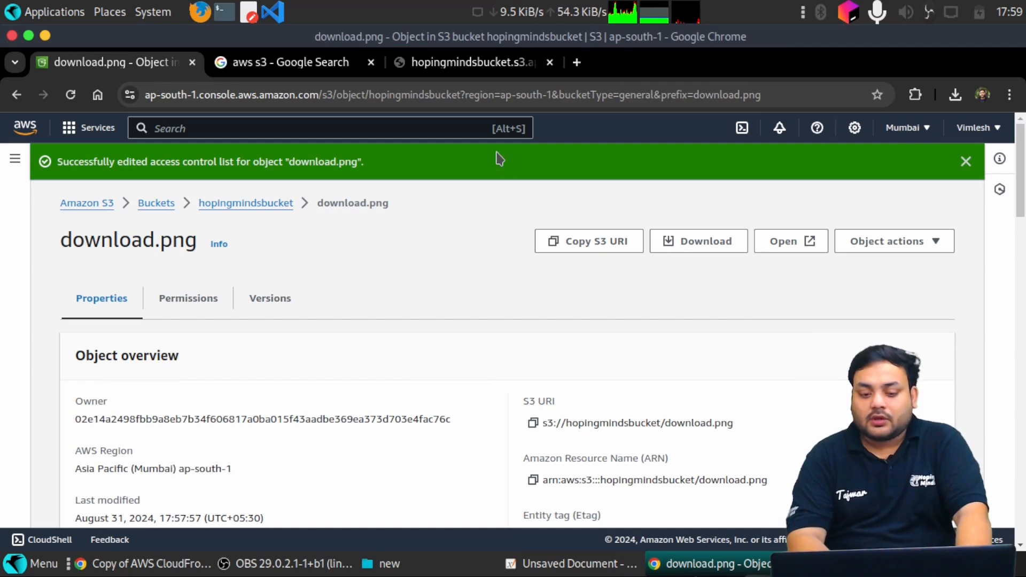
Reload the download.png URL in its existing browser tab and check the page content and address.
click(473, 62)
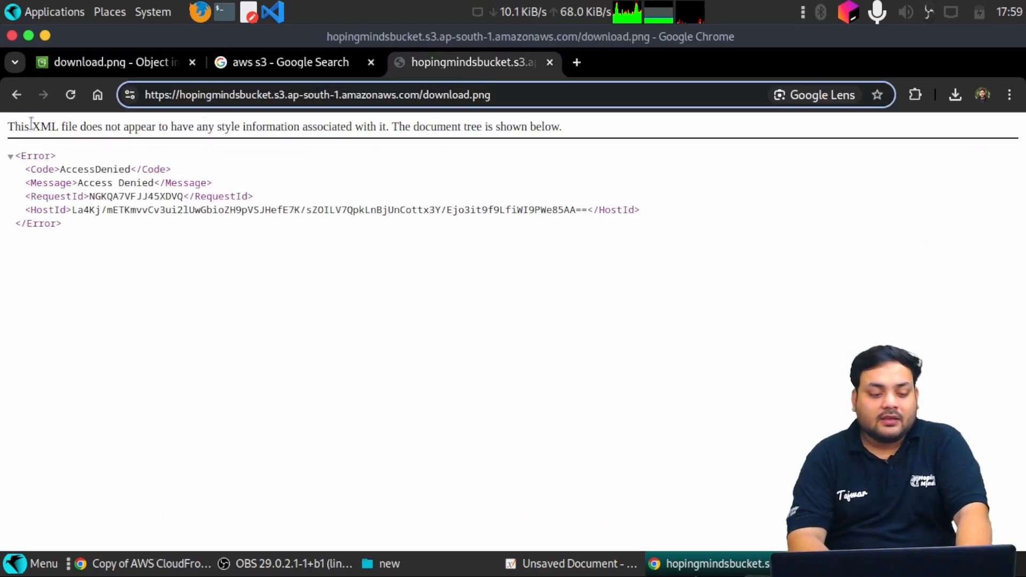
click(67, 96)
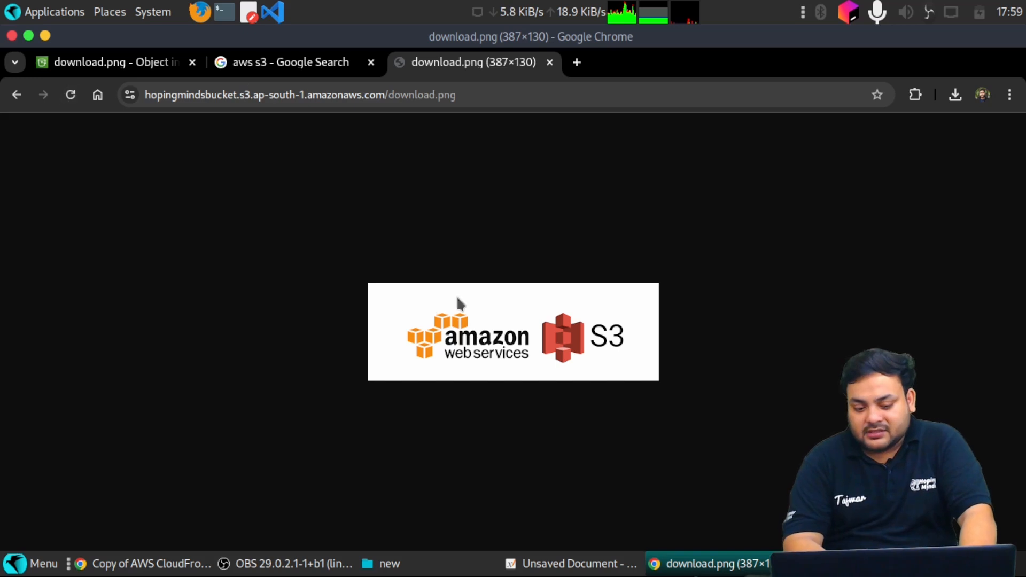
click(425, 98)
click(515, 97)
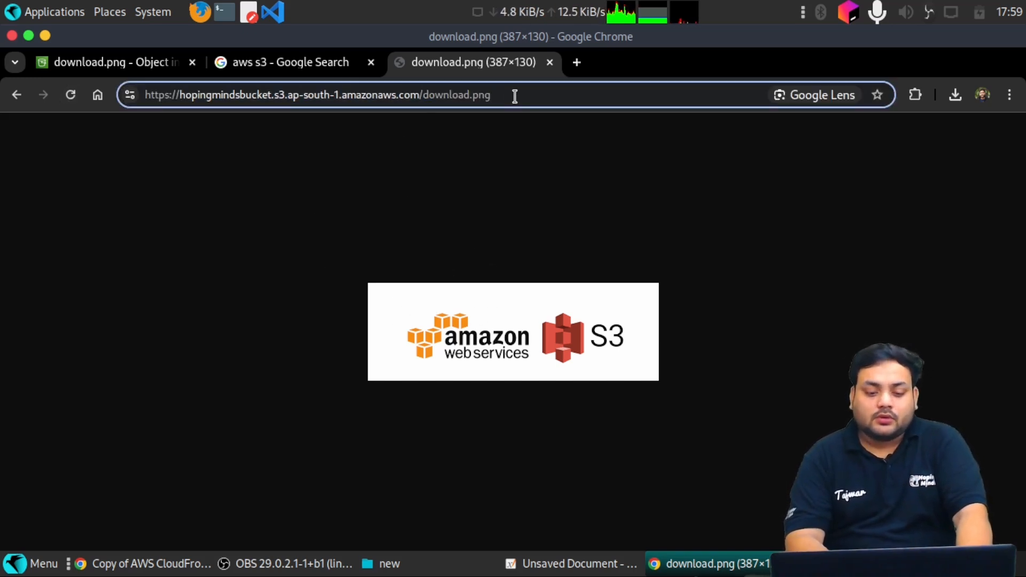
drag(515, 96, 143, 98)
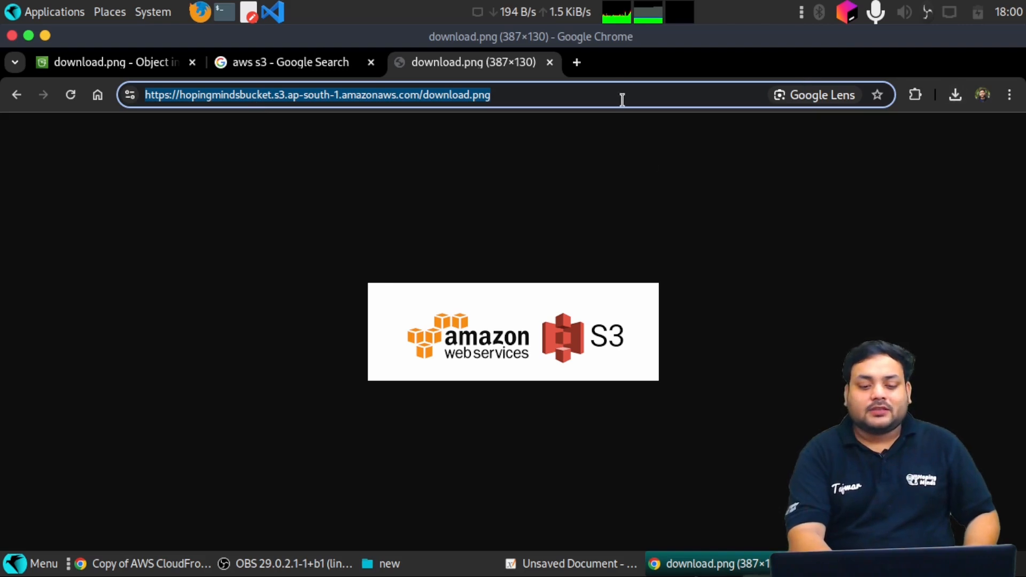
click(566, 51)
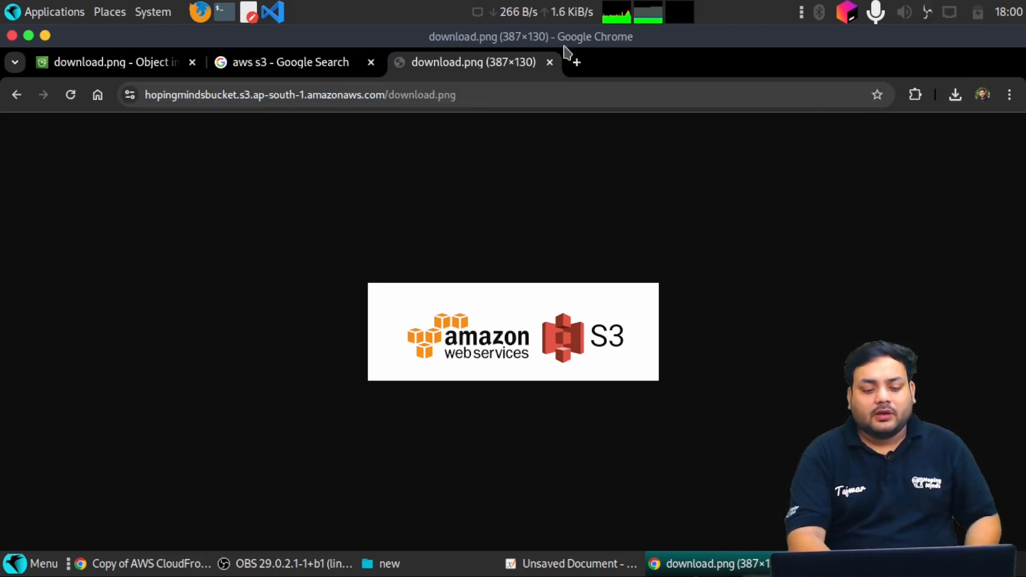
Copy download.png's object URL again from its S3 page, view it in another new tab, and return to the object page.
click(281, 65)
click(109, 62)
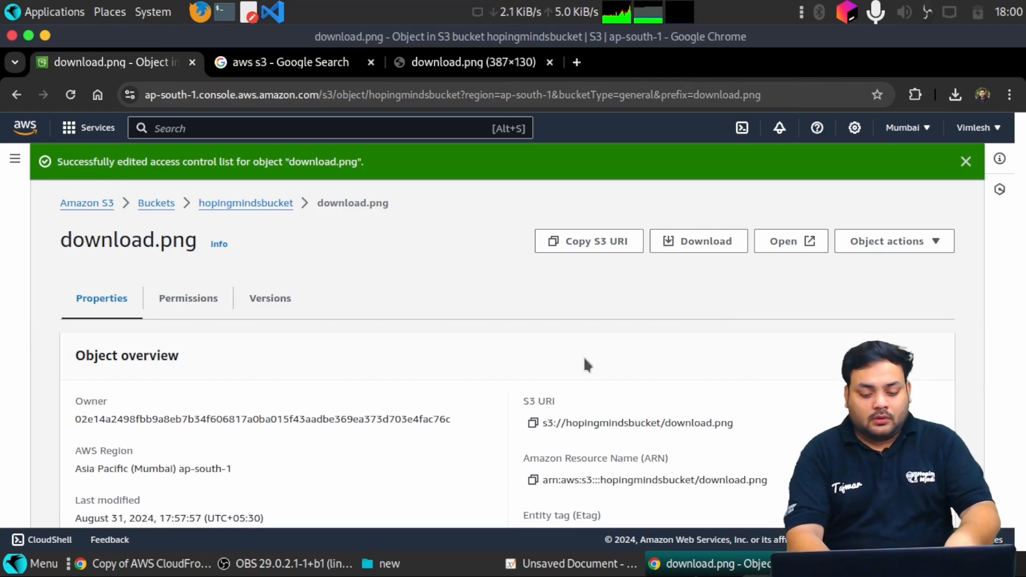
scroll(584, 357, down, 6)
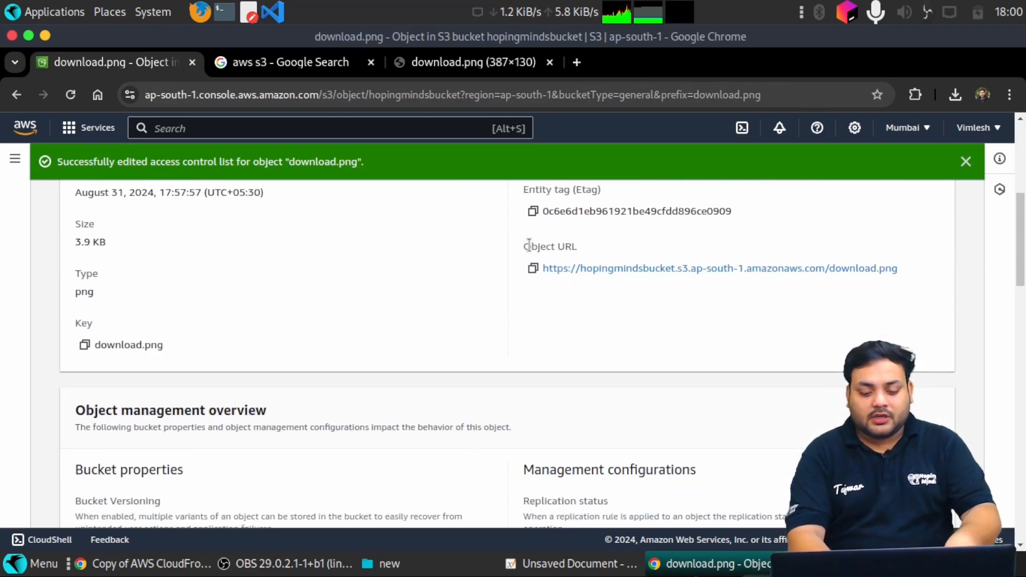
click(533, 268)
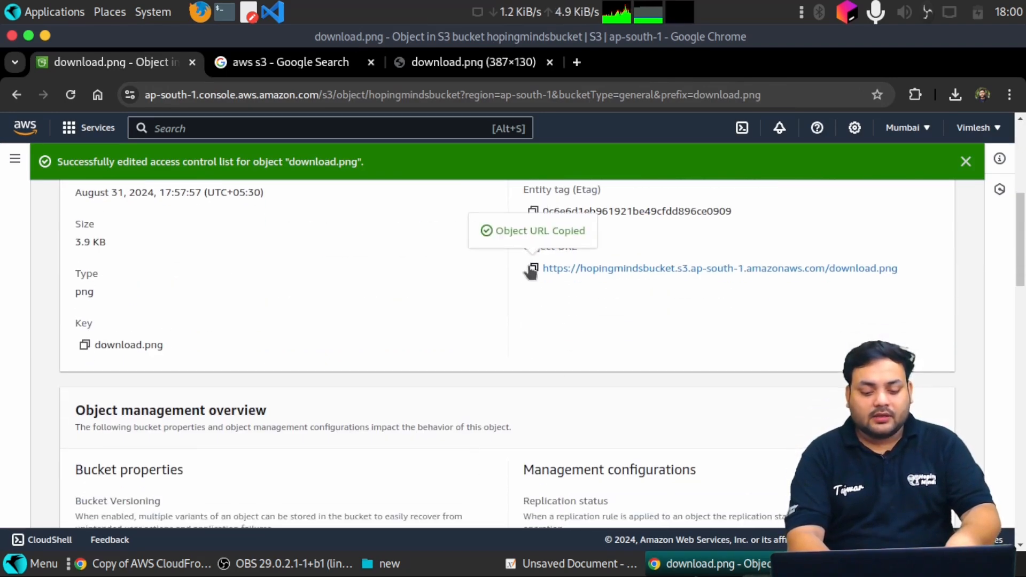
click(577, 62)
key(ctrl+v)
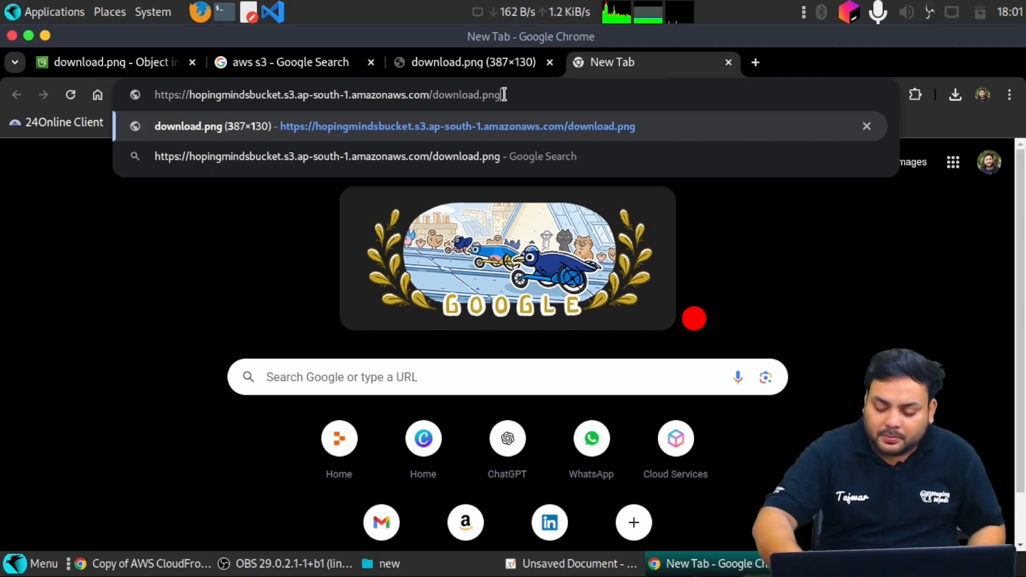
key(Return)
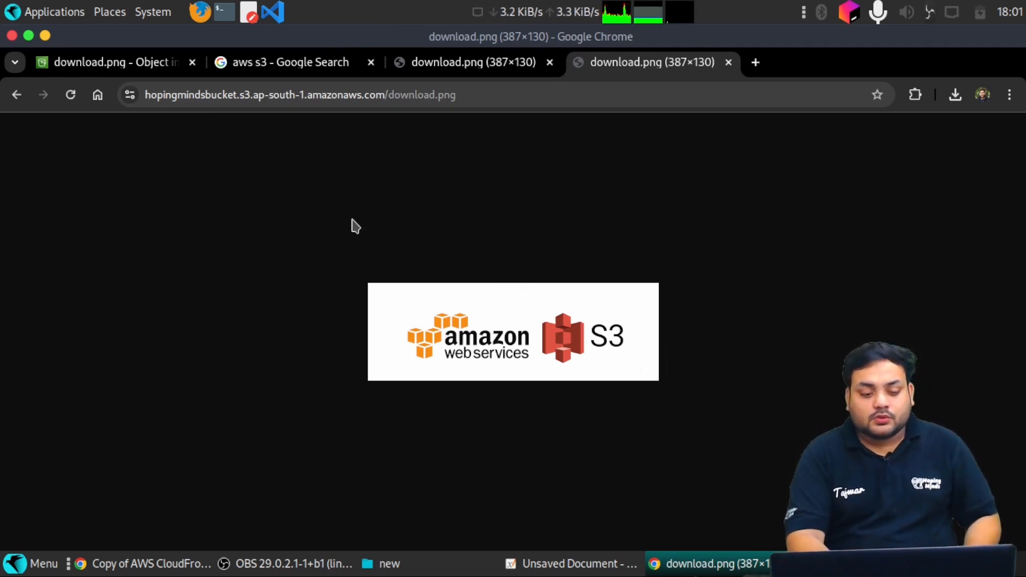
click(113, 70)
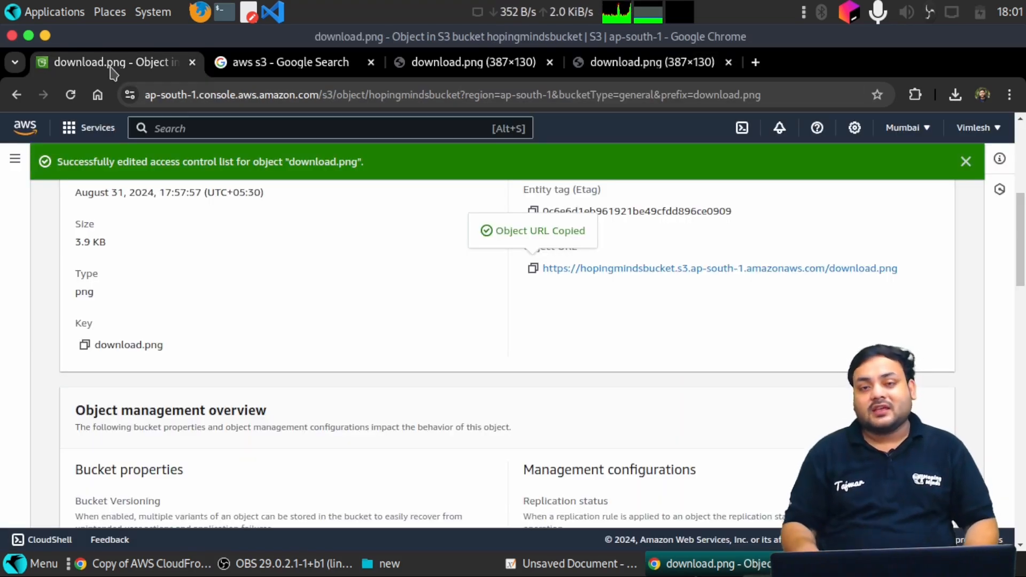